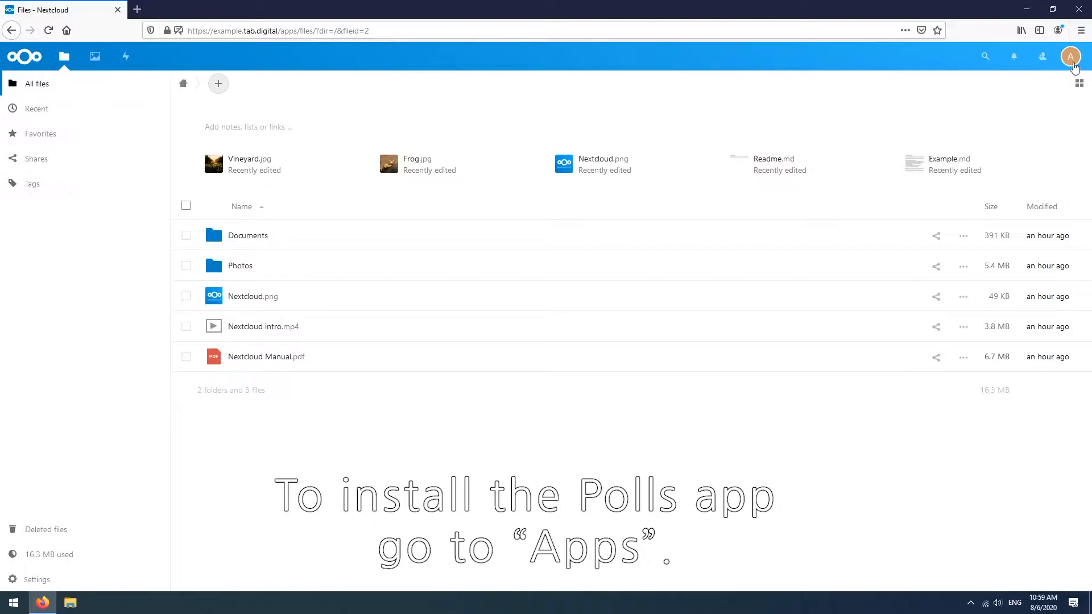
# Find the Polls app in the app catalogue by searching "poll", download and enable it, and open it
pyautogui.click(1073, 64)
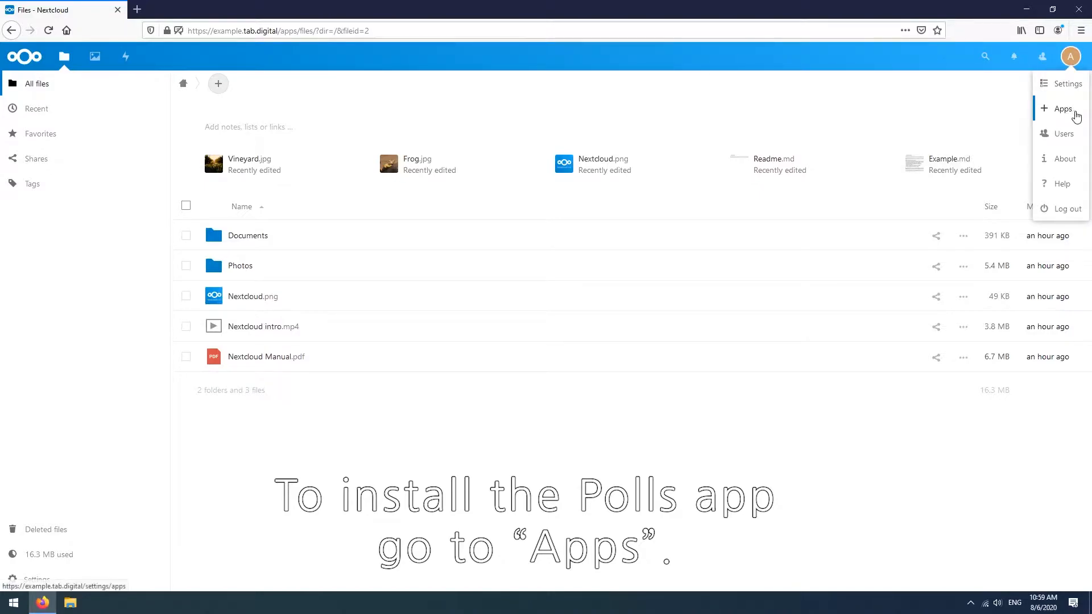
pyautogui.click(1077, 117)
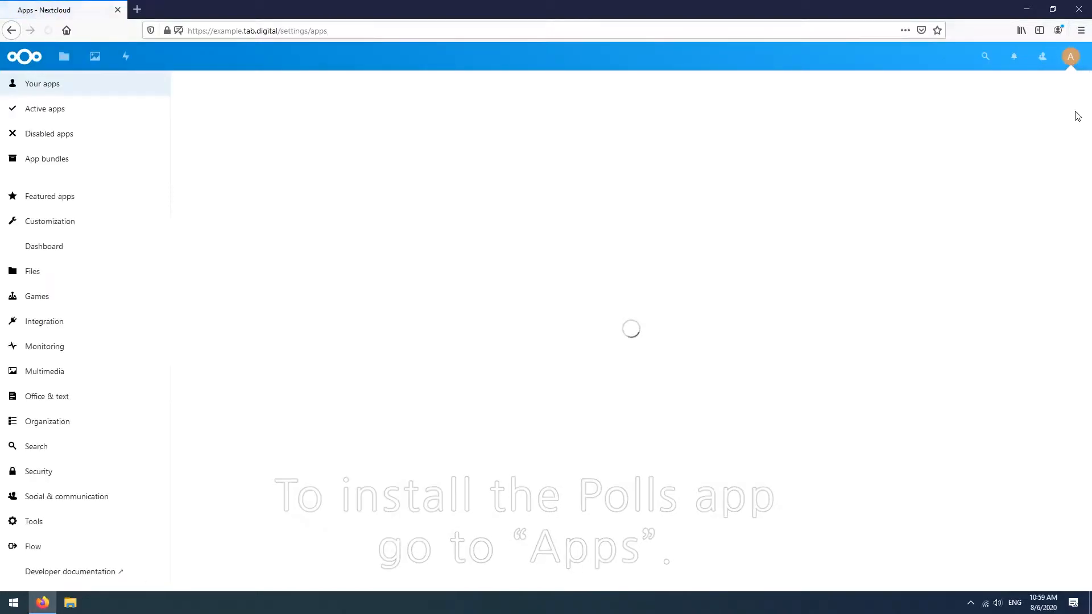
pyautogui.click(982, 57)
pyautogui.write('poll')
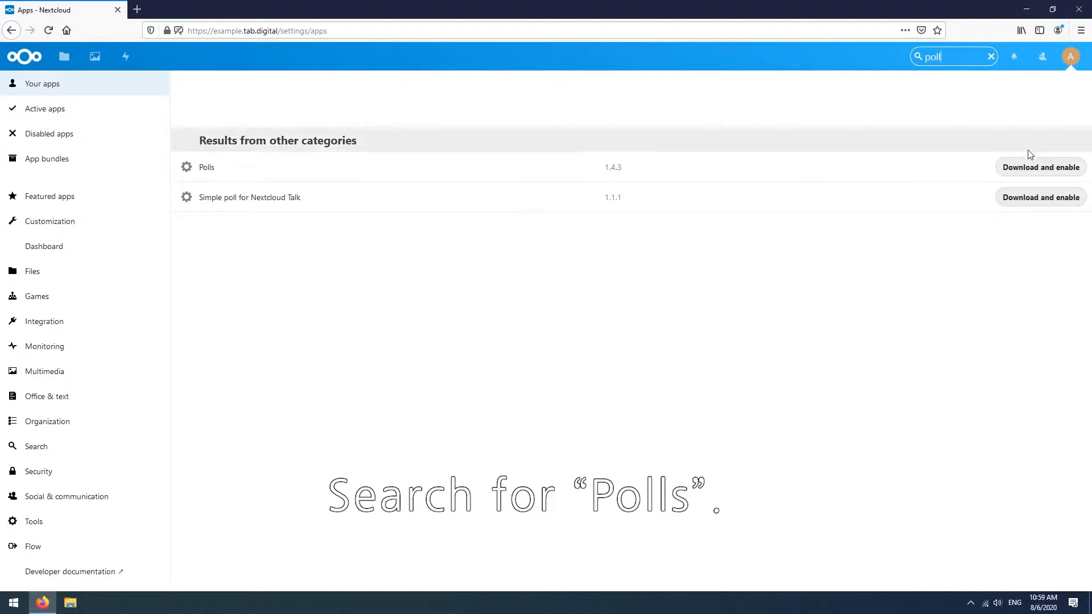
pyautogui.click(1022, 168)
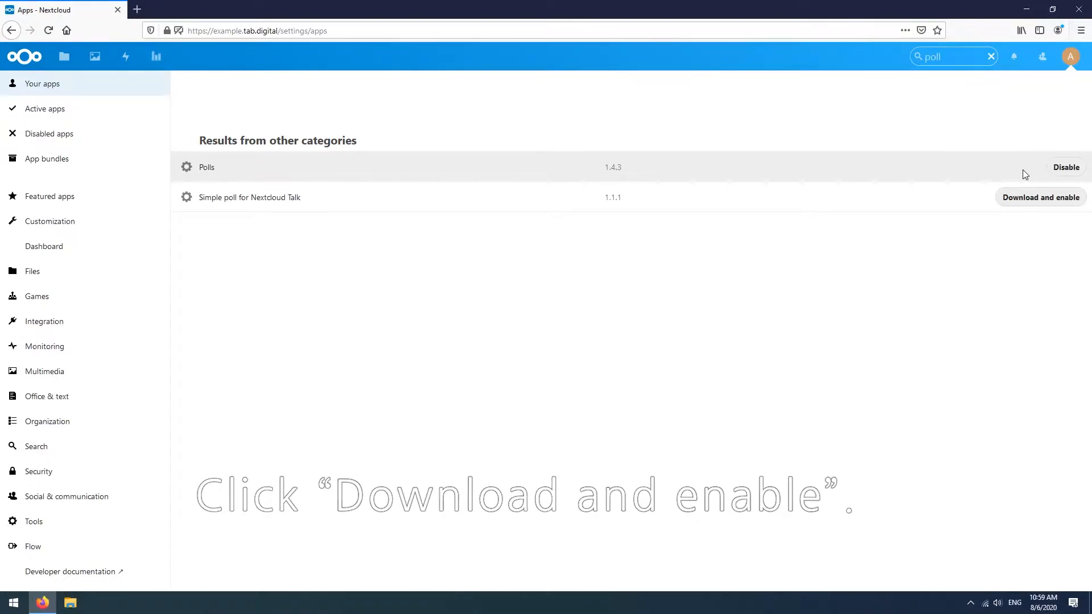
pyautogui.click(164, 54)
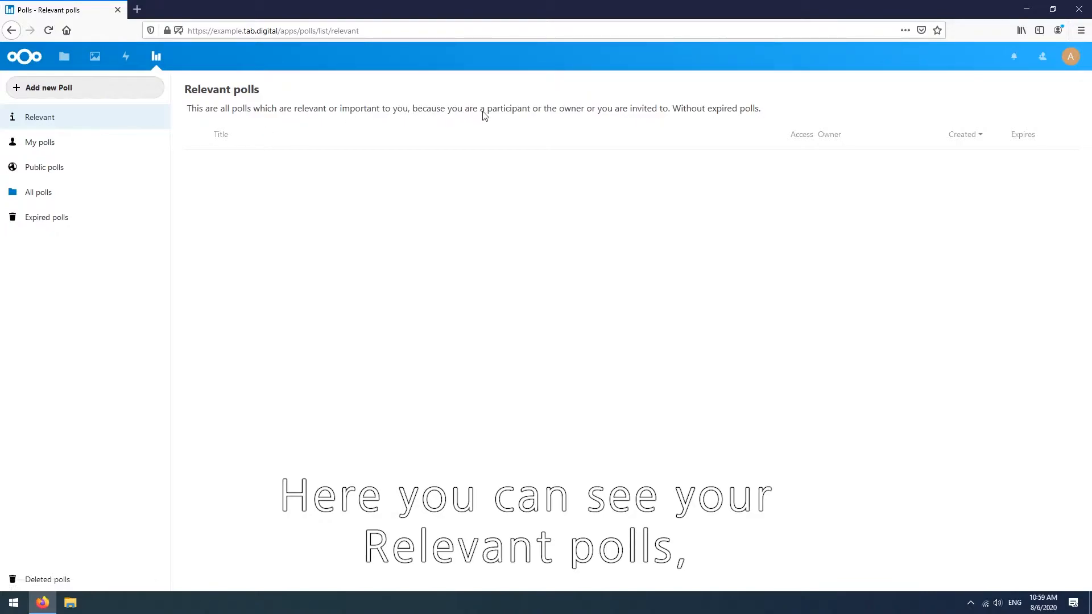
# Look through the lists of own, public, all, expired and deleted polls, and return to the relevant polls
pyautogui.click(78, 152)
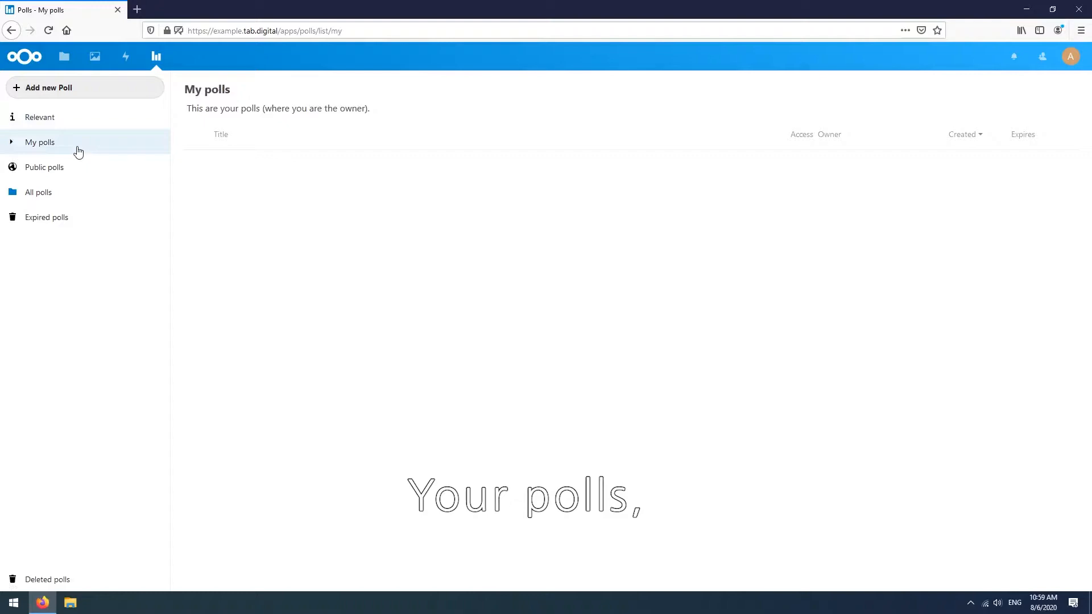
pyautogui.click(105, 172)
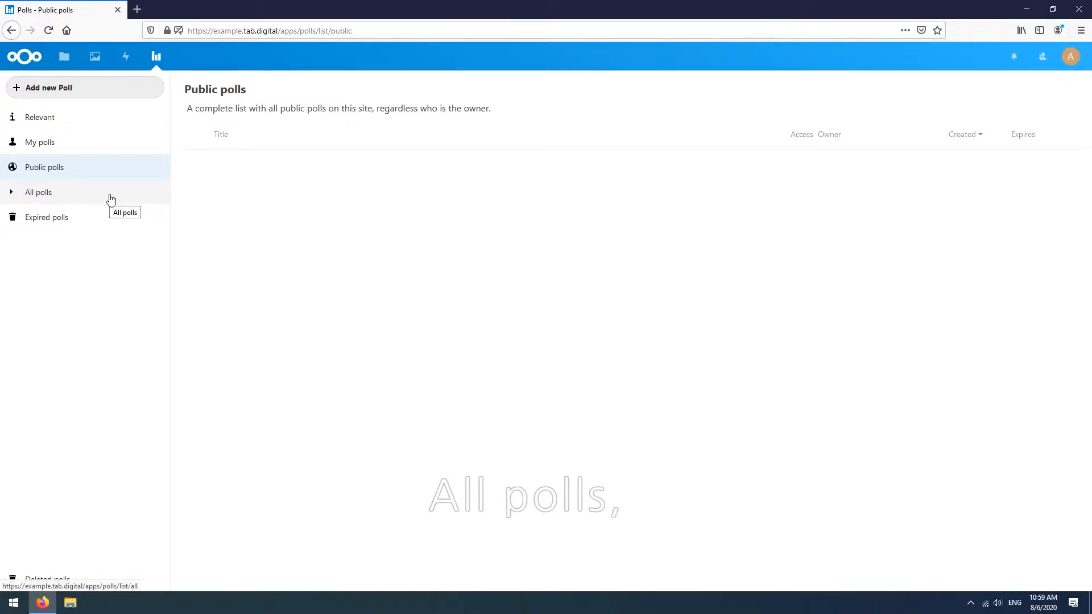
pyautogui.click(111, 200)
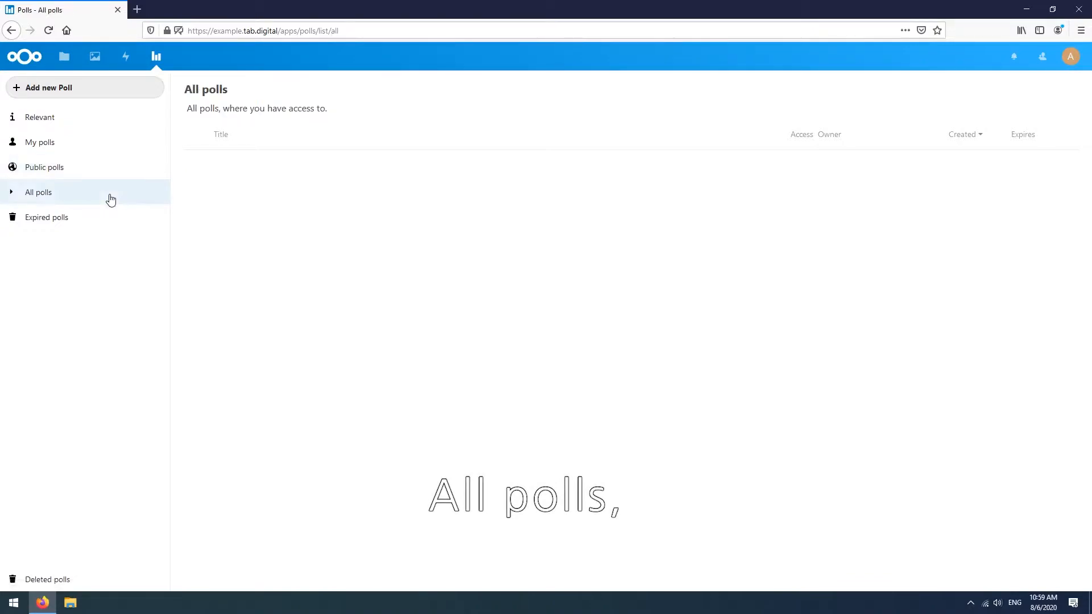
pyautogui.click(115, 219)
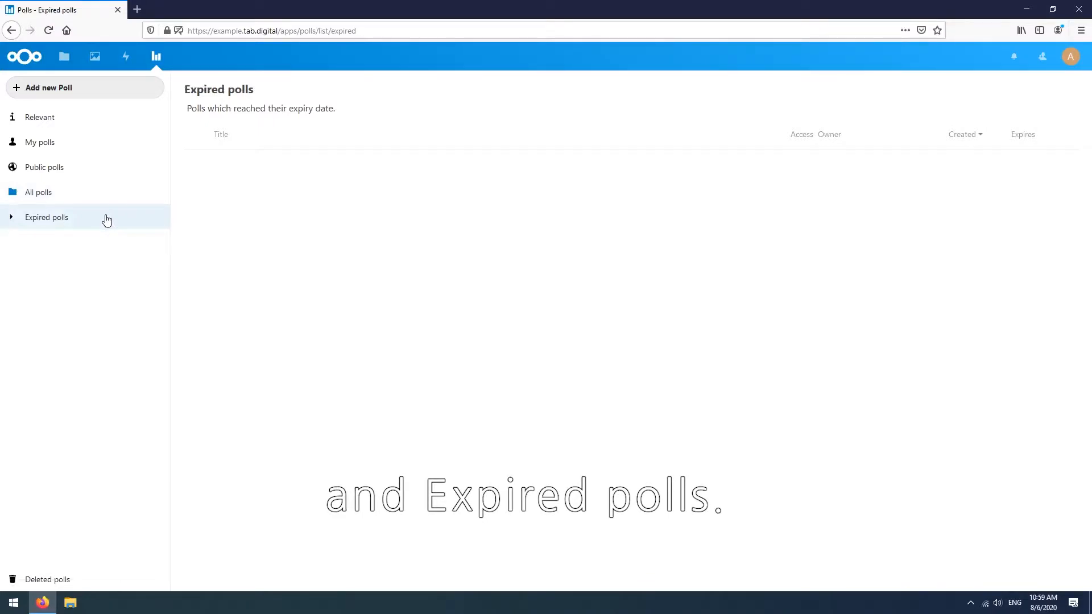
pyautogui.click(100, 579)
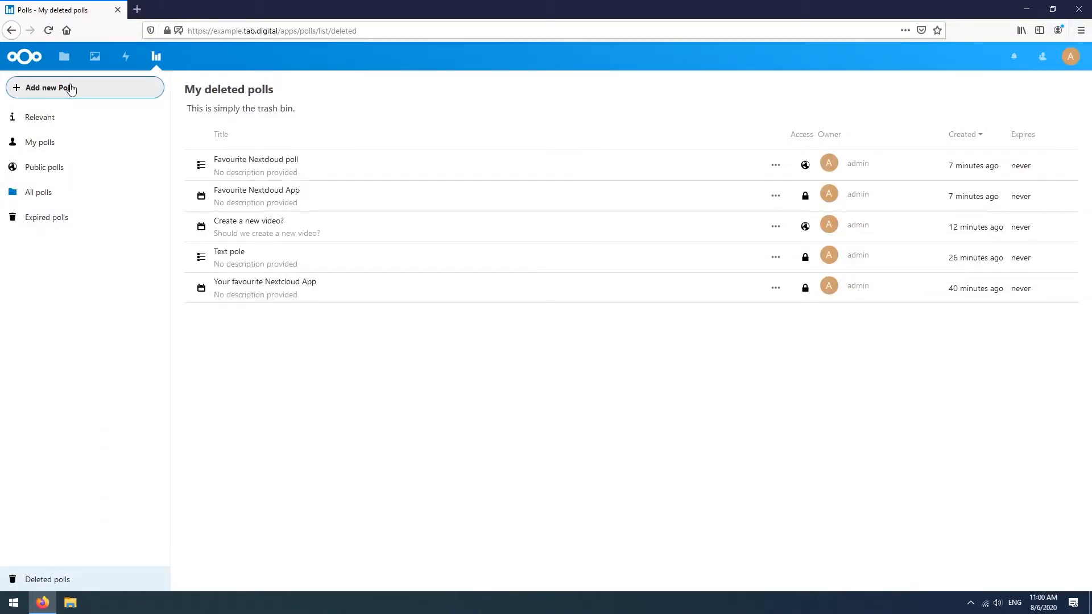
pyautogui.click(74, 120)
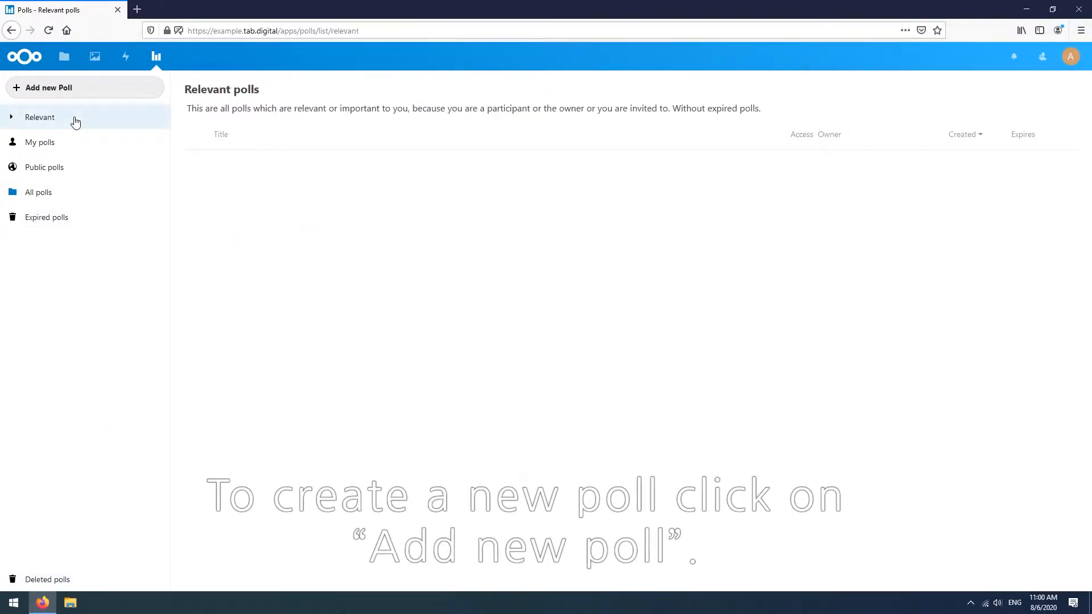
# Create a date poll titled "Make a video about Jitsi?"
pyautogui.click(107, 89)
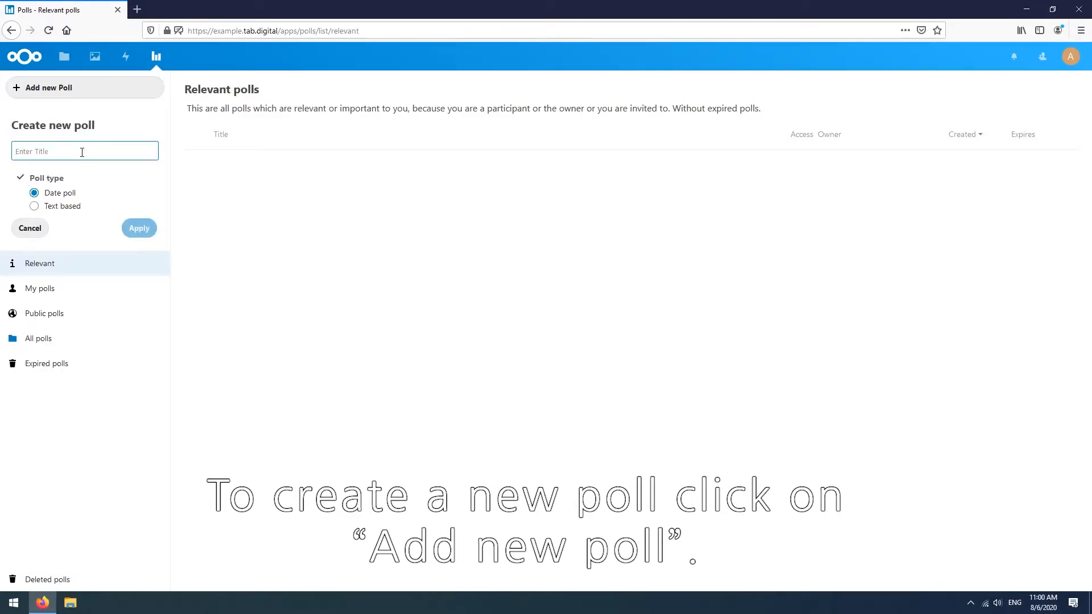
pyautogui.write('M')
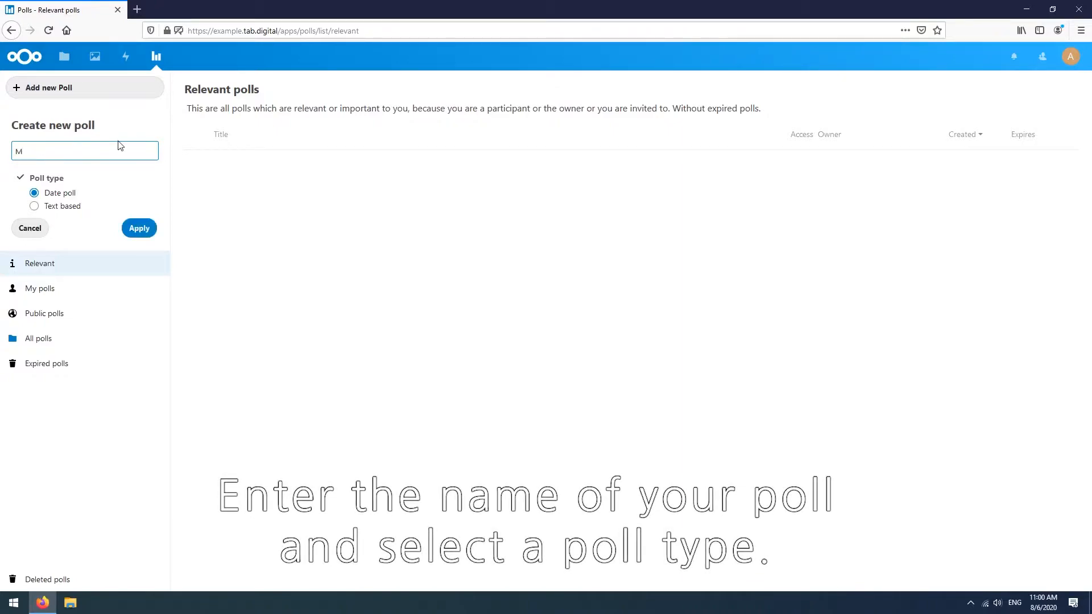
pyautogui.write('ake a video about Jitsi?')
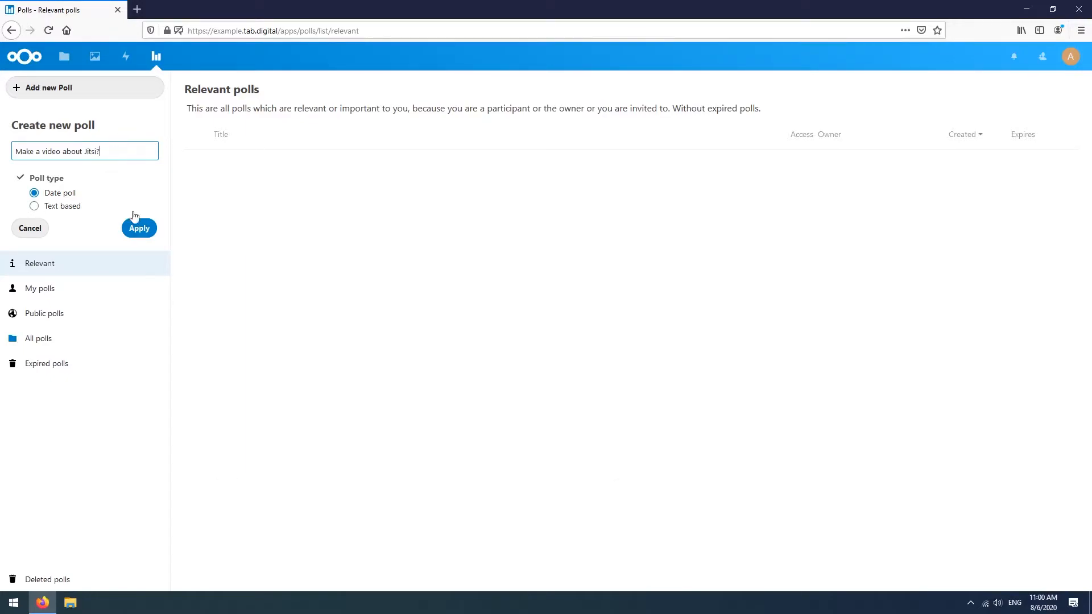
pyautogui.click(138, 231)
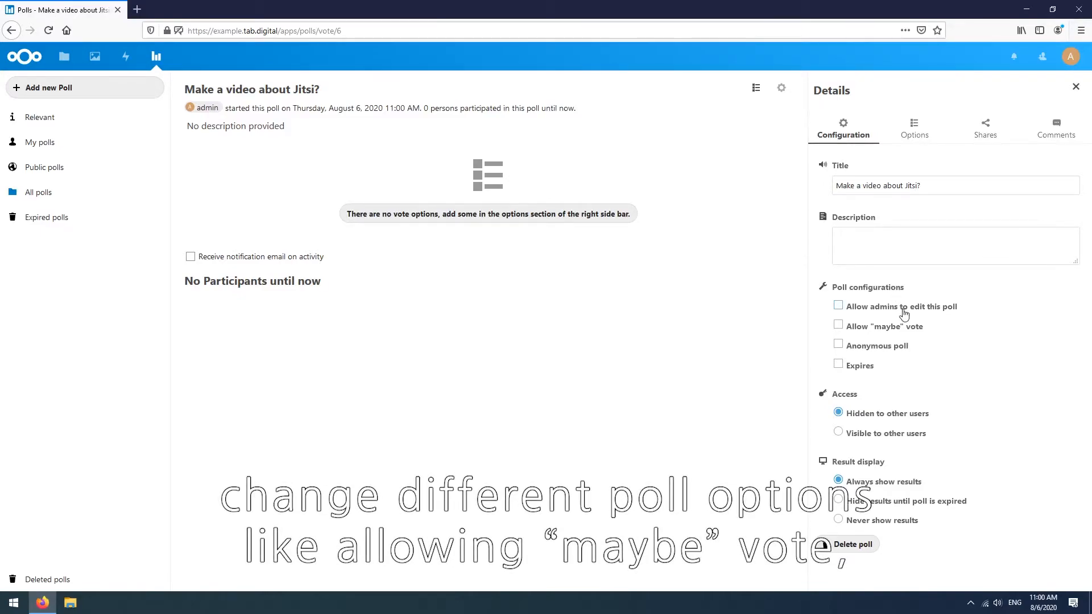
# Allow "maybe" votes in the Jitsi poll and make it anonymous
pyautogui.click(905, 332)
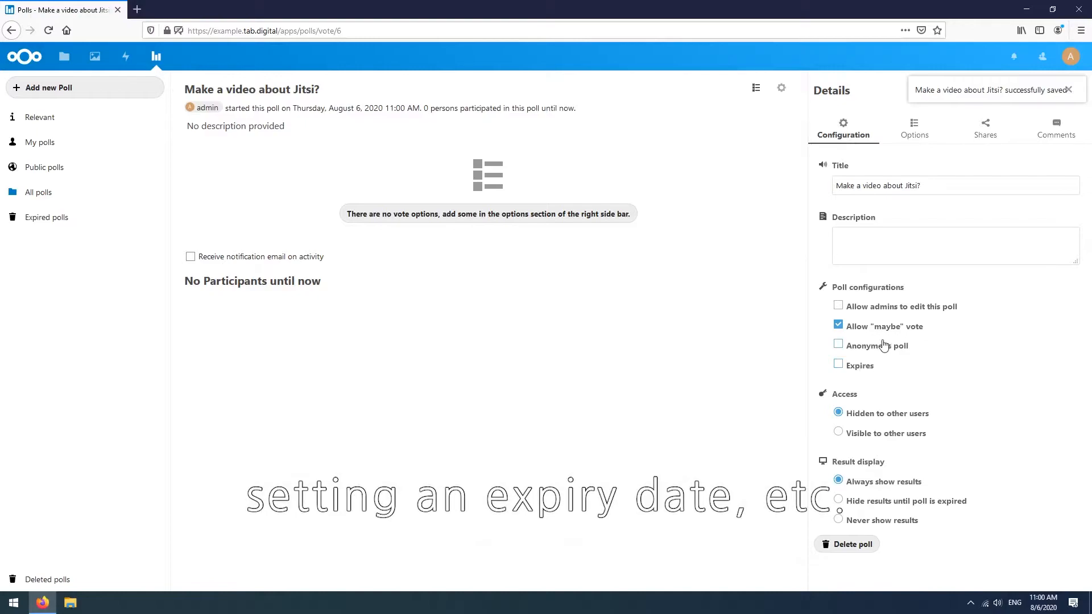
pyautogui.click(883, 345)
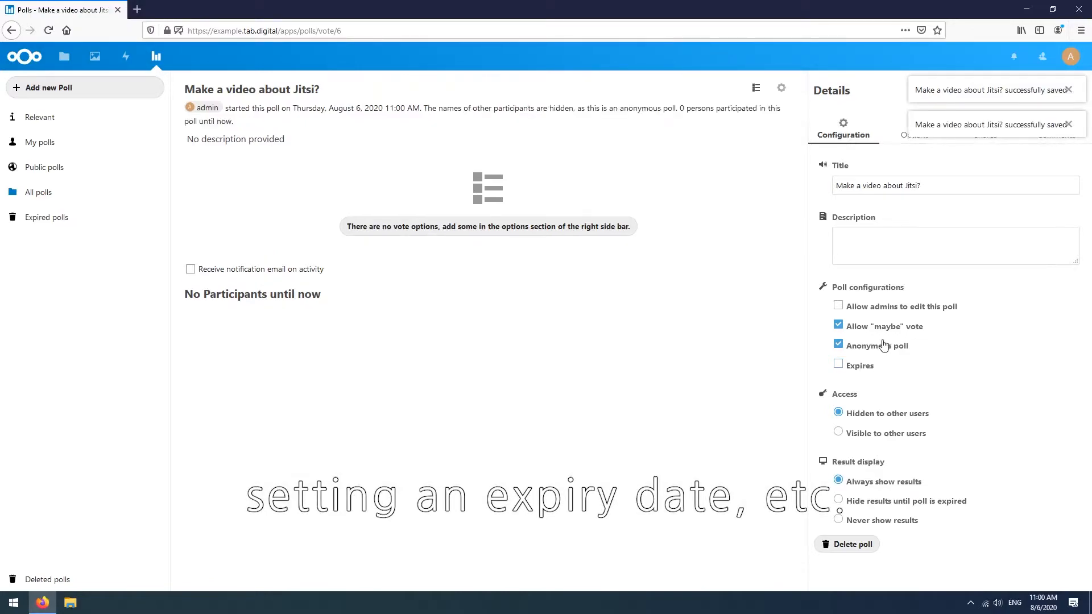
# Set the poll to expire on 08/14/2020 at 11:00 AM and make it visible to other users
pyautogui.click(860, 366)
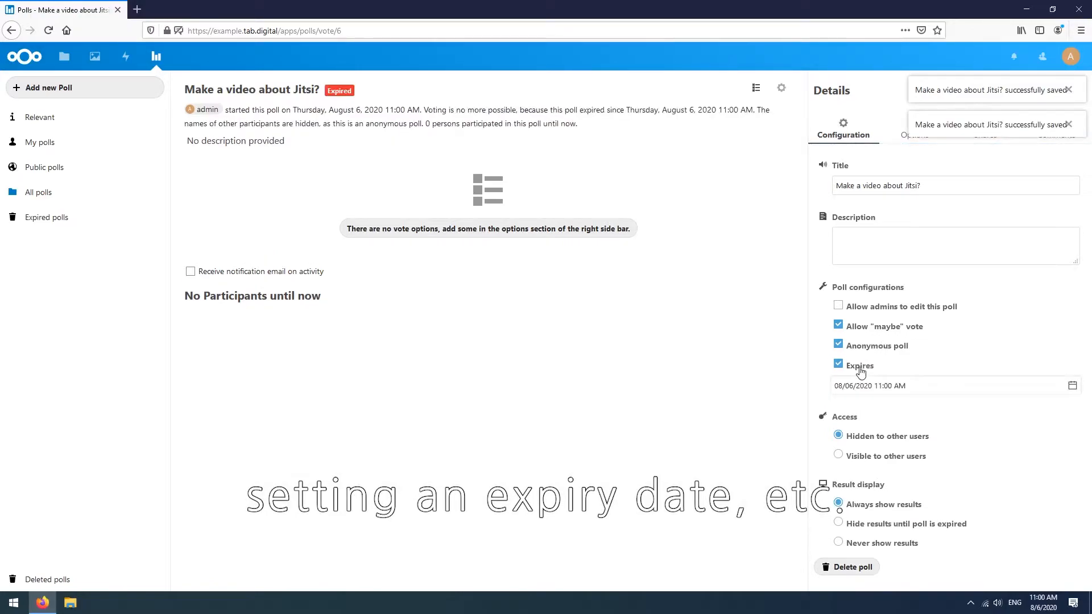
pyautogui.click(919, 390)
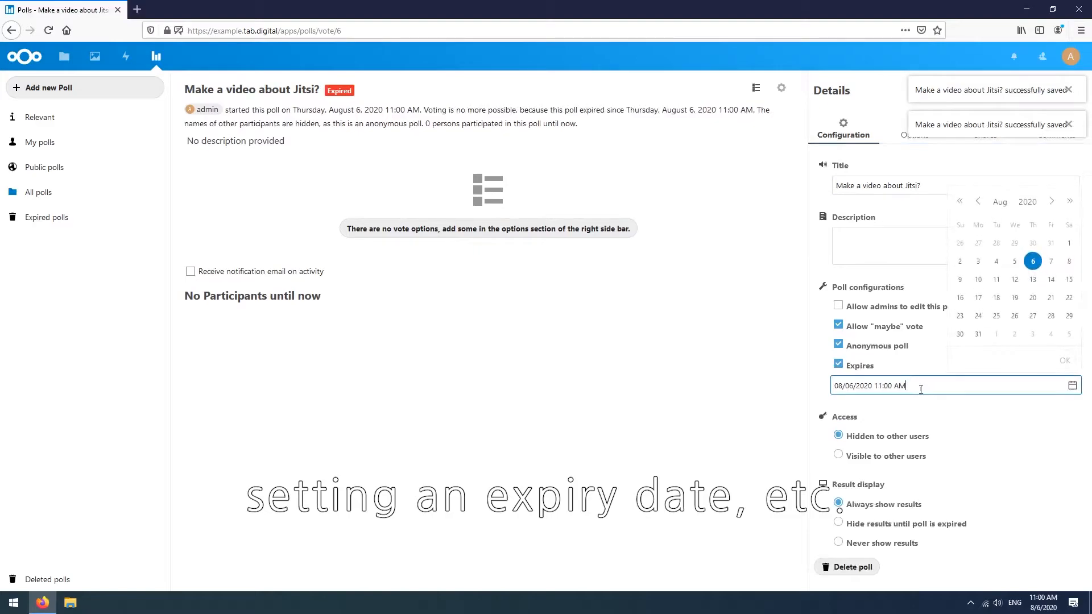
pyautogui.click(1051, 280)
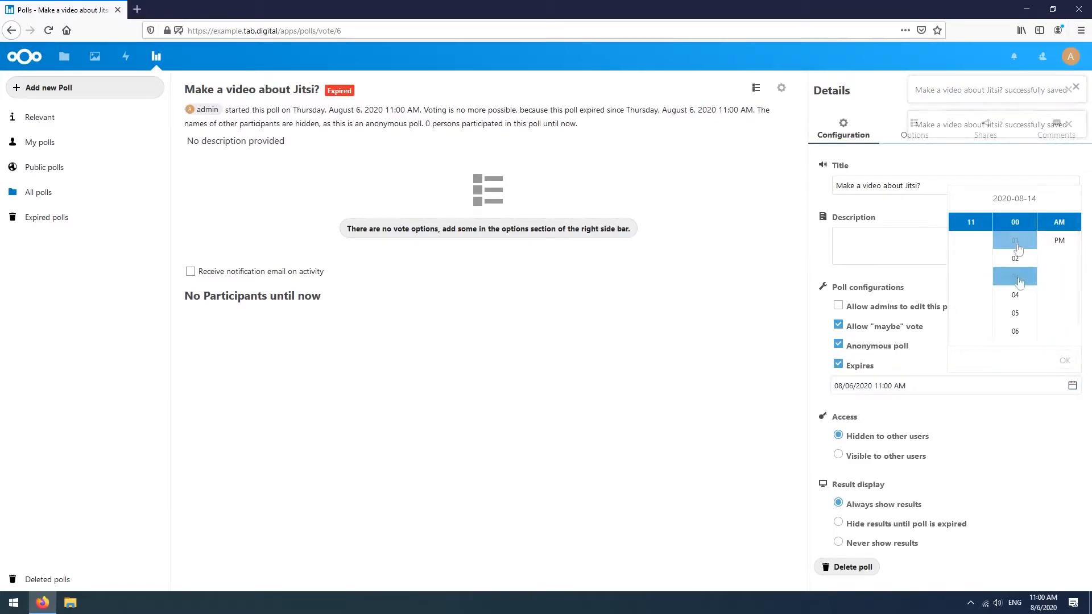
pyautogui.click(1065, 360)
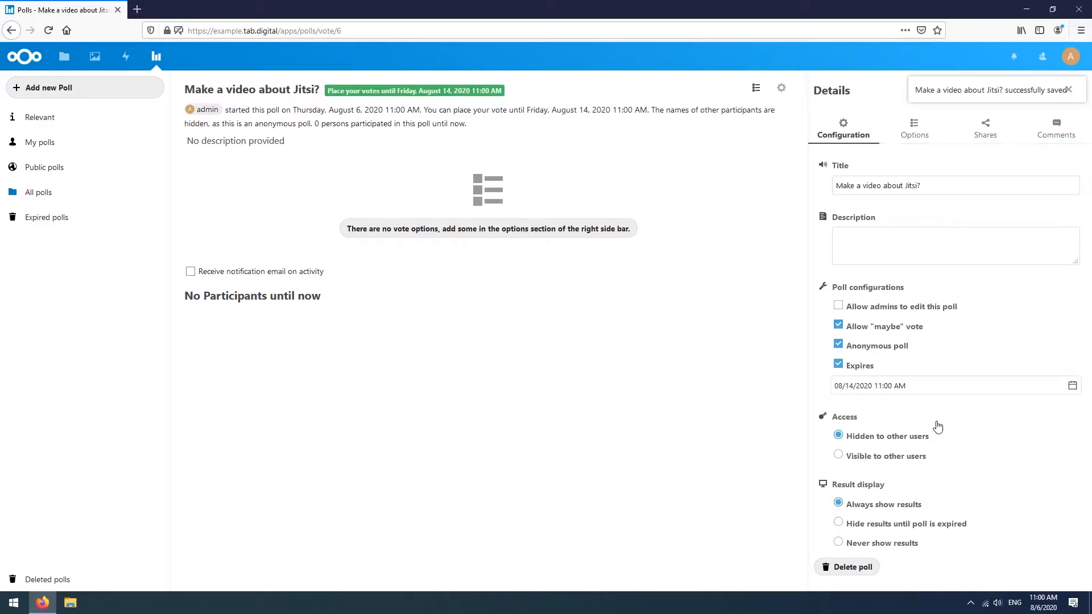
pyautogui.click(883, 466)
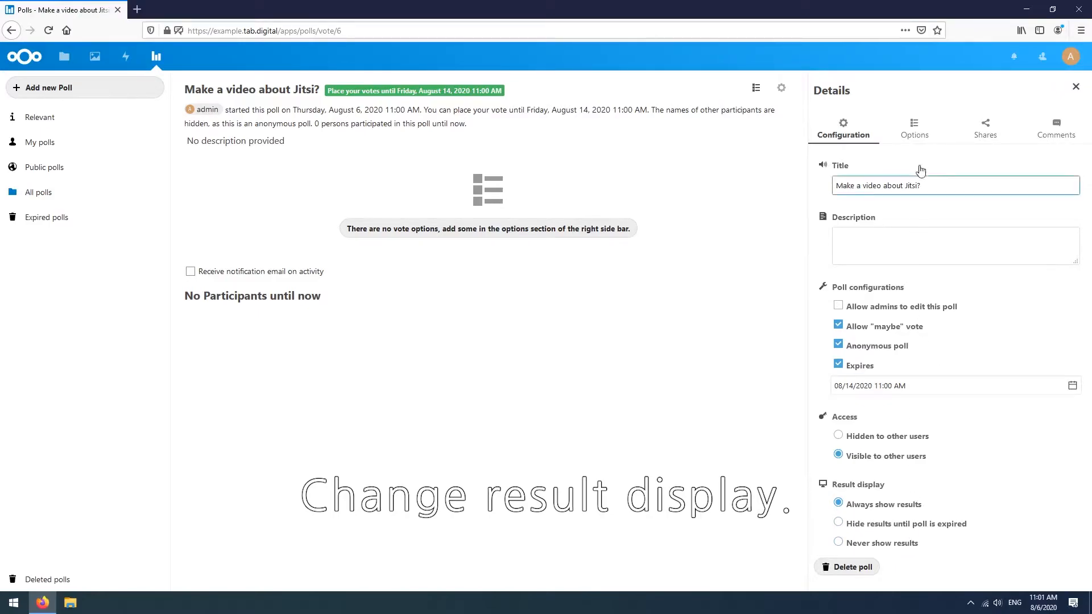
# Add August 7, 2020 at 12:00 AM as a date option of the poll
pyautogui.click(926, 142)
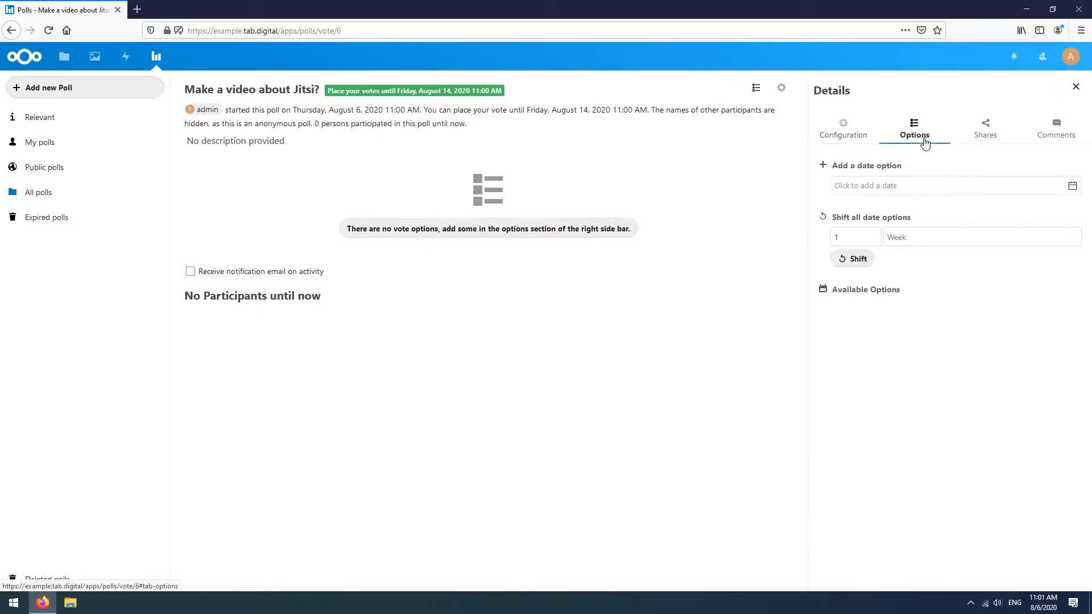
pyautogui.click(892, 185)
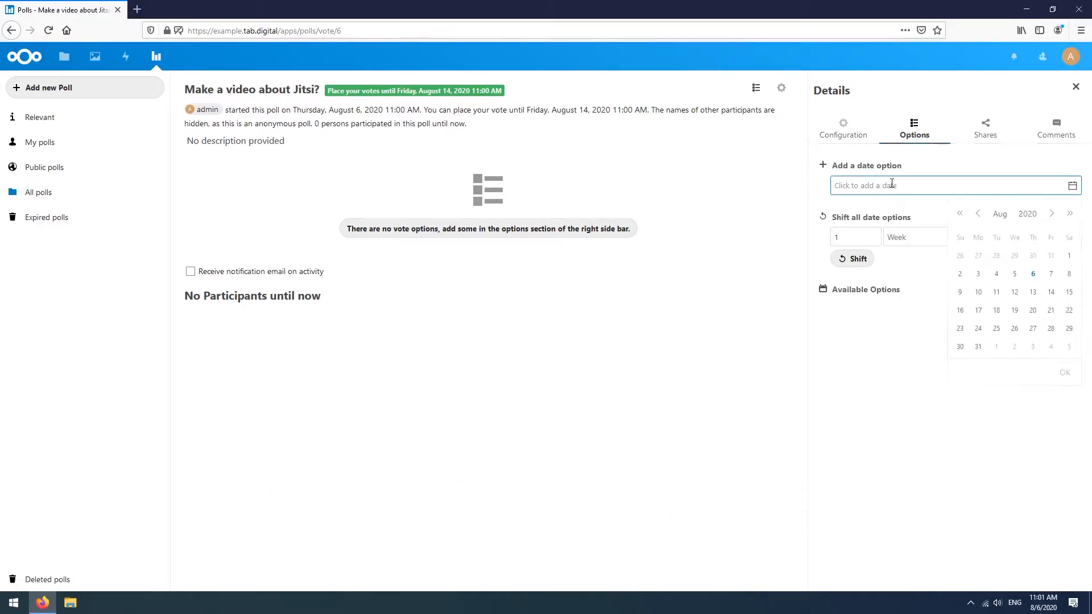
pyautogui.click(1051, 273)
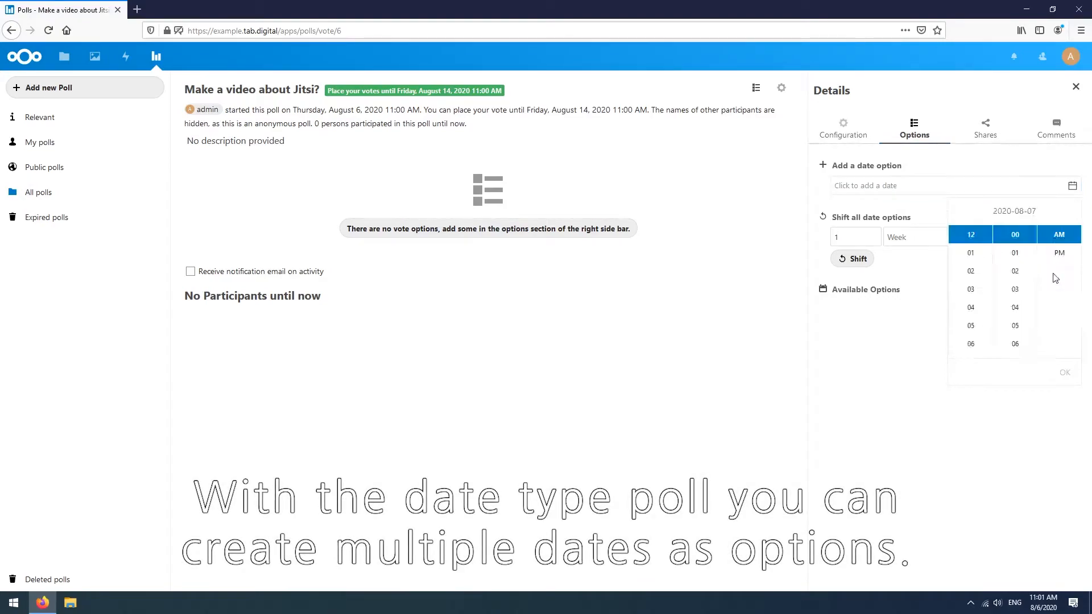
pyautogui.click(1065, 373)
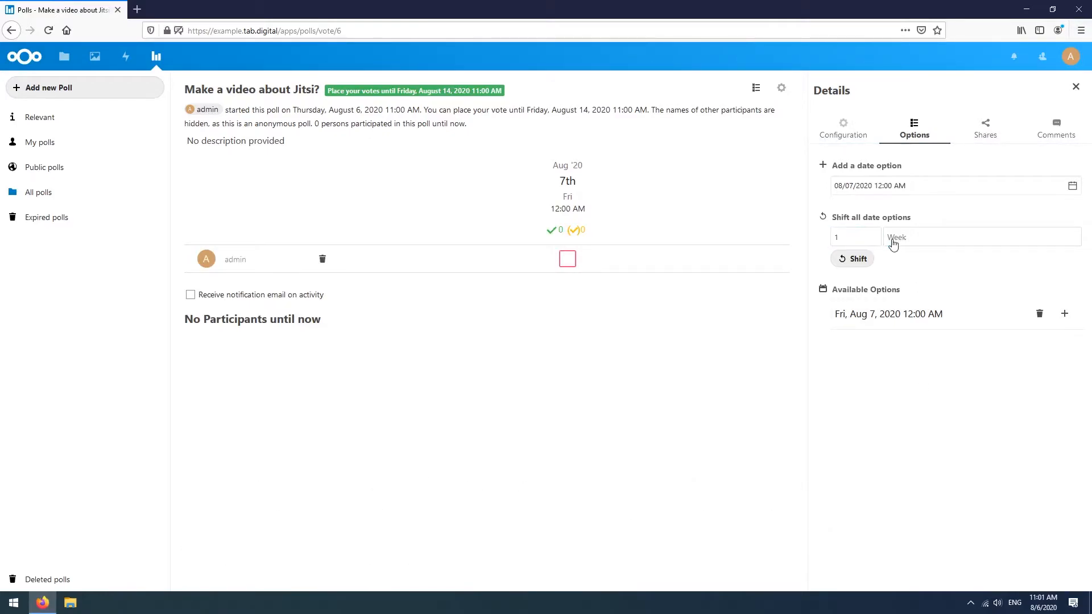
# Shift all date options of the poll by 1 week and by a further 1 hour
pyautogui.click(857, 260)
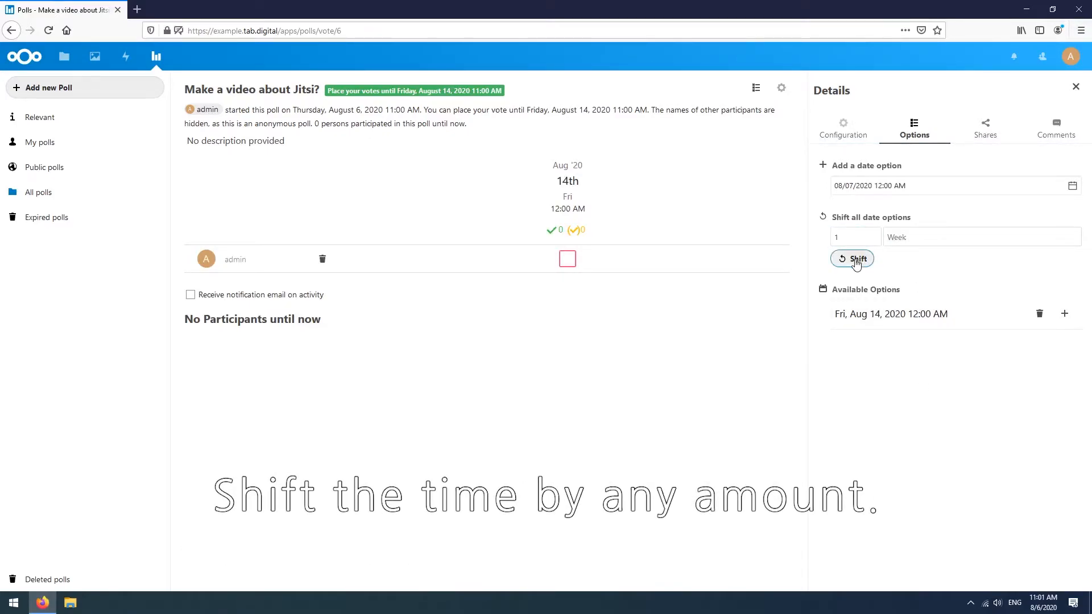
pyautogui.click(894, 248)
pyautogui.click(902, 276)
pyautogui.click(852, 263)
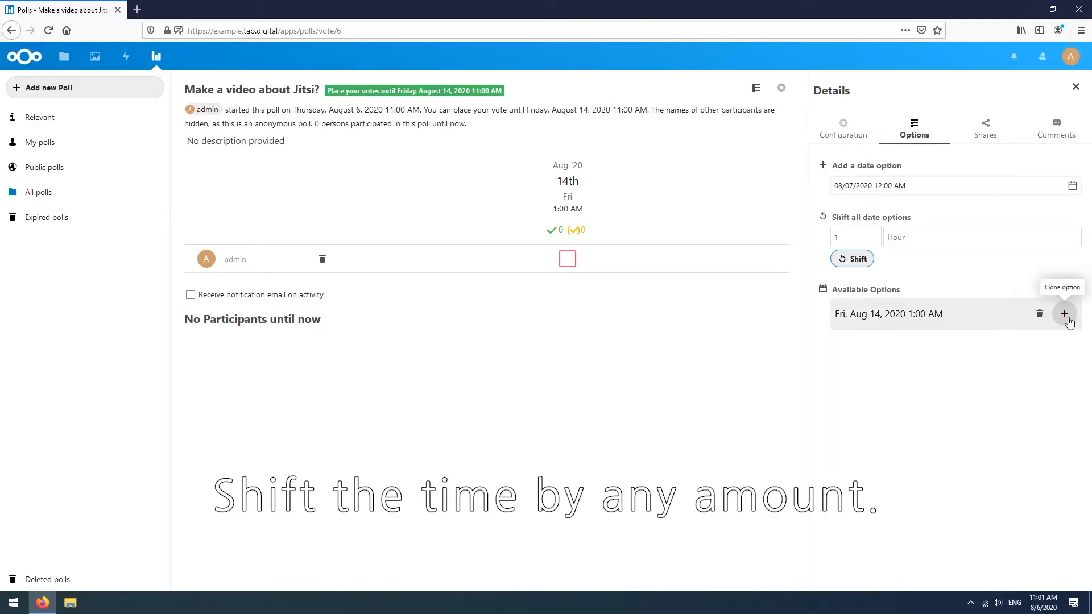
# Invite the user testuser to the poll, finding the account with the search text "test"
pyautogui.click(978, 140)
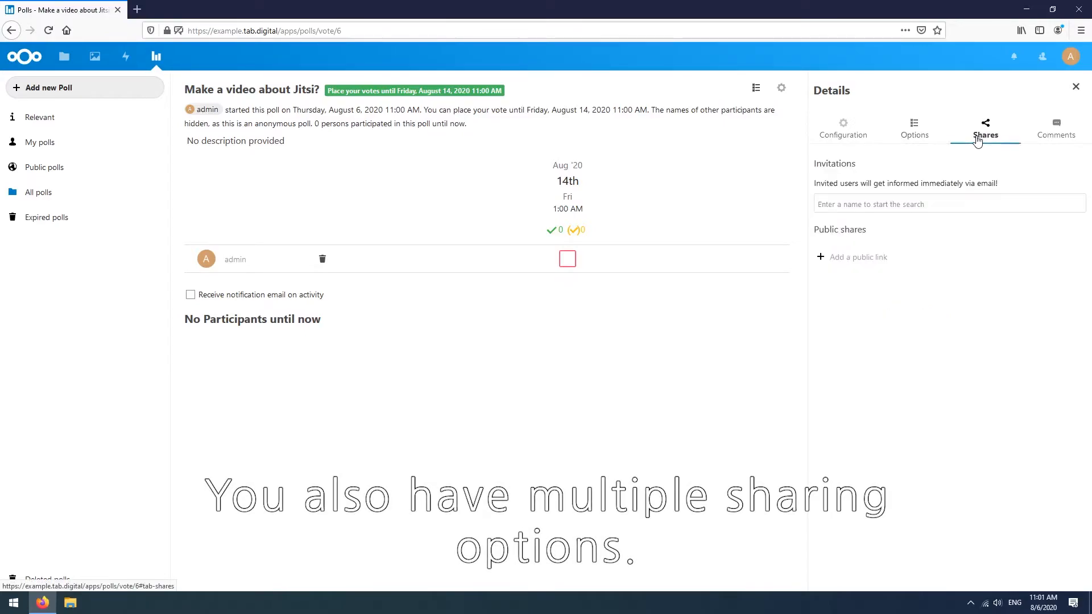
pyautogui.click(893, 206)
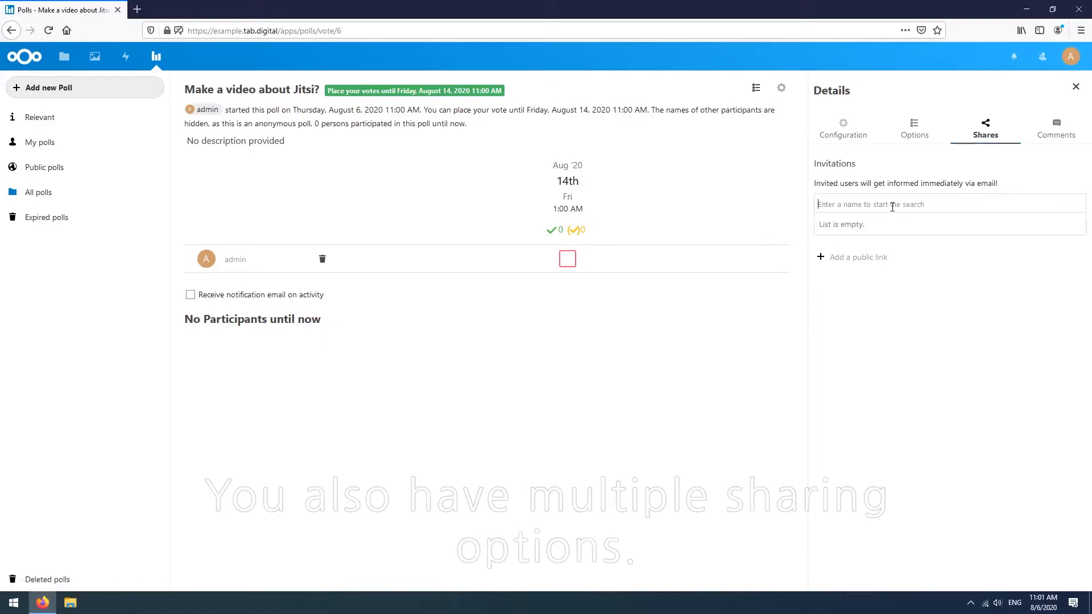
pyautogui.write('test')
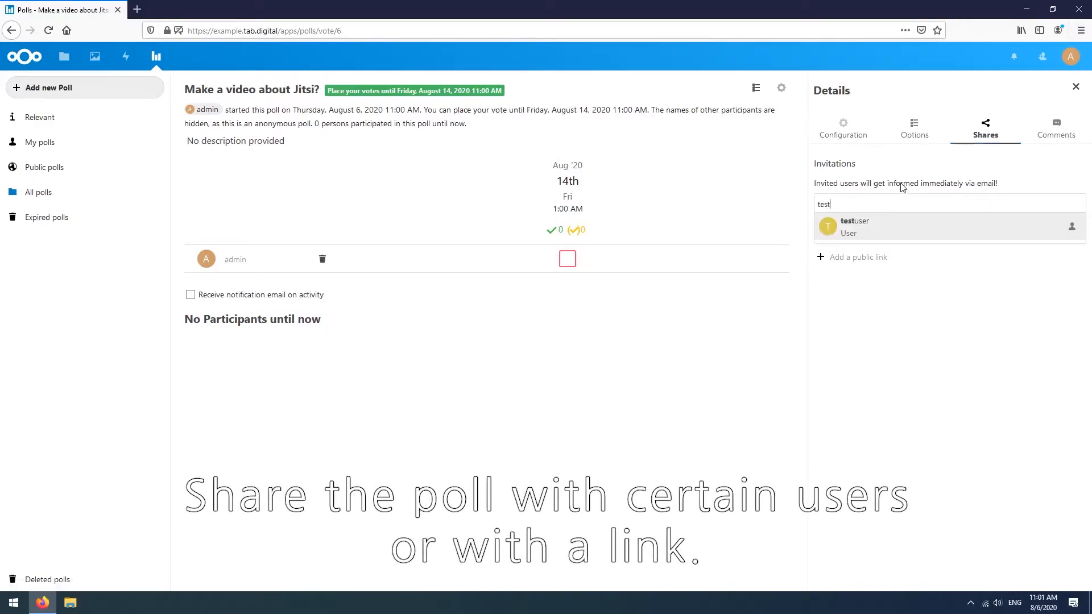
pyautogui.click(873, 229)
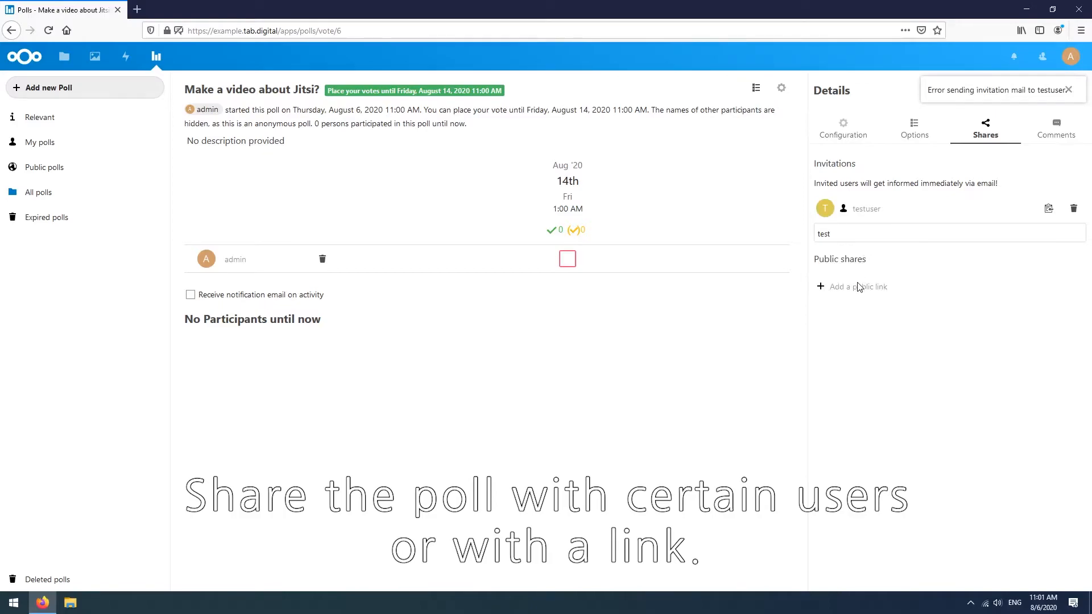
# Add a public link to the poll and copy that link to the clipboard
pyautogui.click(821, 289)
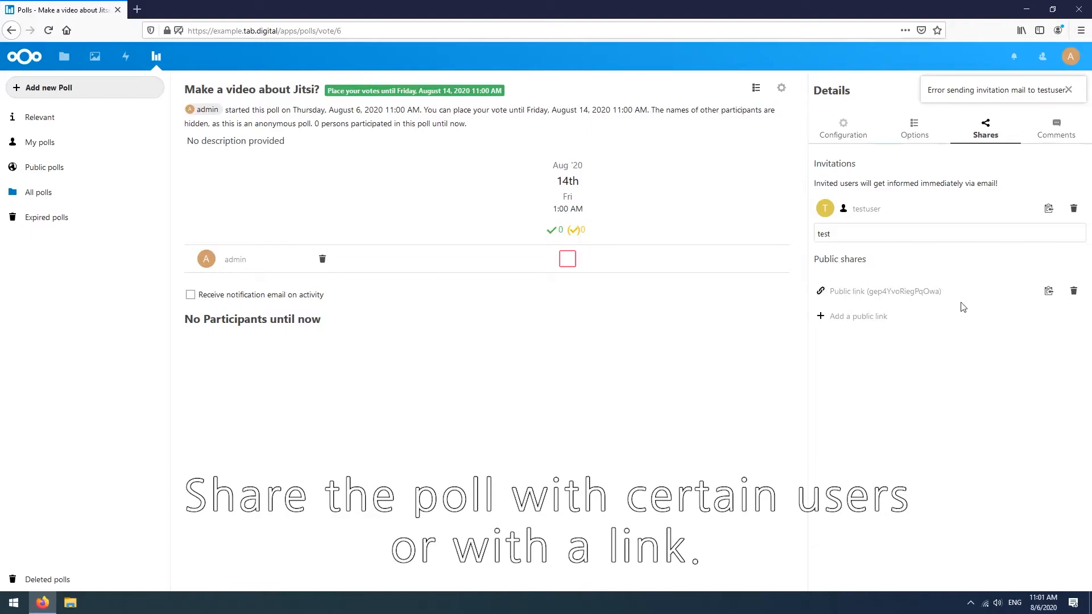
pyautogui.click(1049, 291)
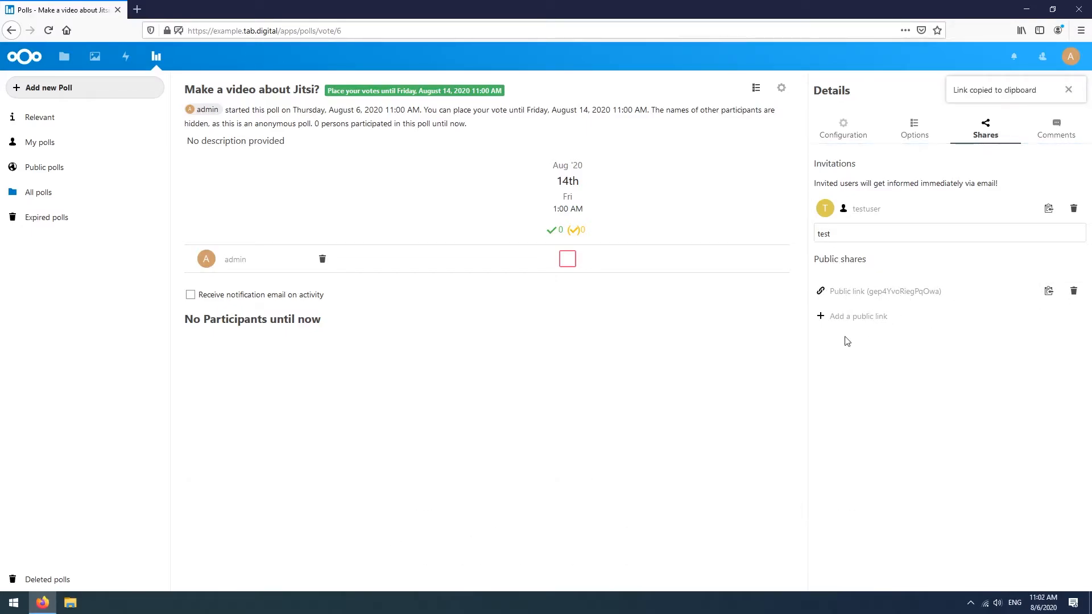
# Create a new text-based poll titled "You favourite Nextcloud App"
pyautogui.click(49, 88)
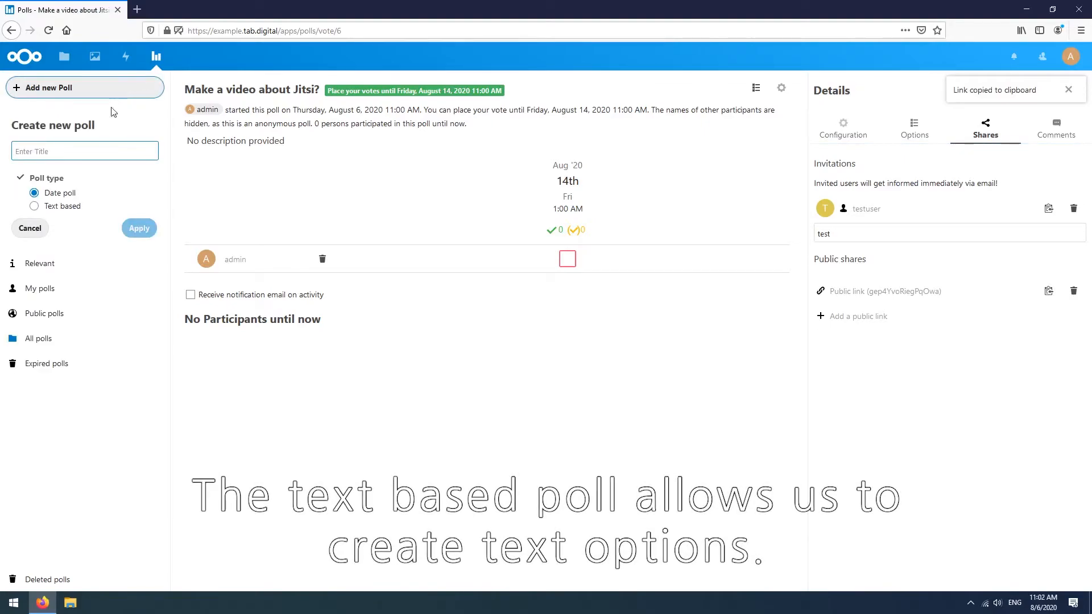
pyautogui.write('You favourite')
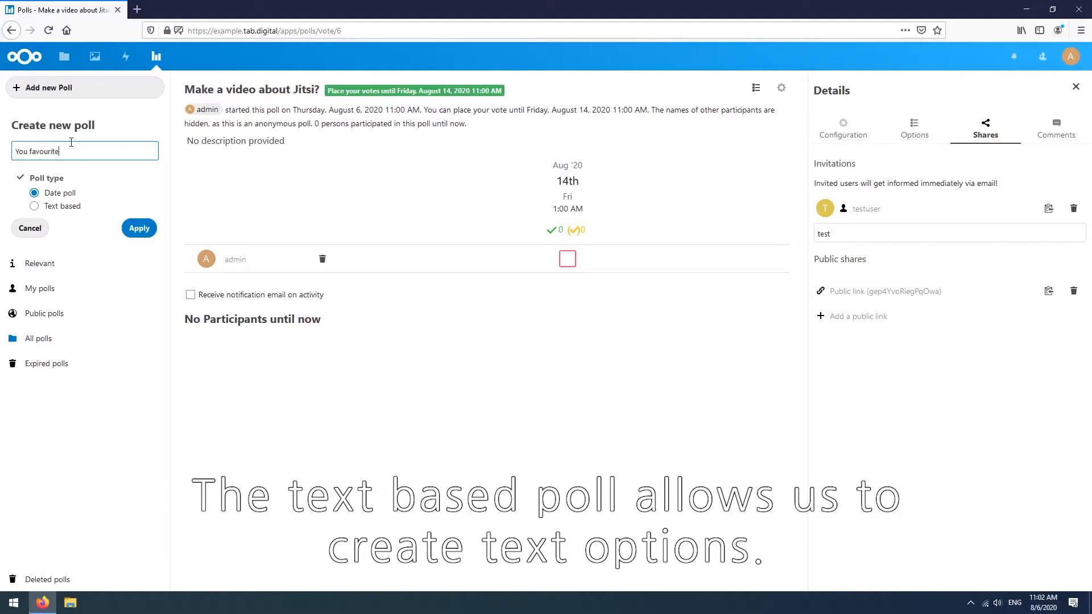
pyautogui.write(' Nextcloud App')
pyautogui.click(72, 209)
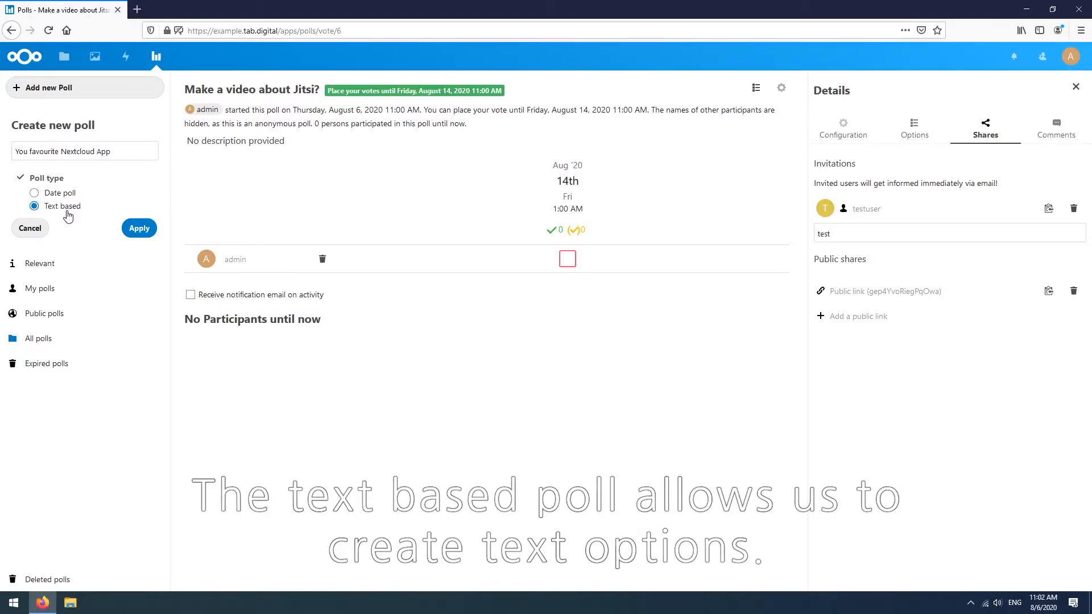
pyautogui.click(140, 229)
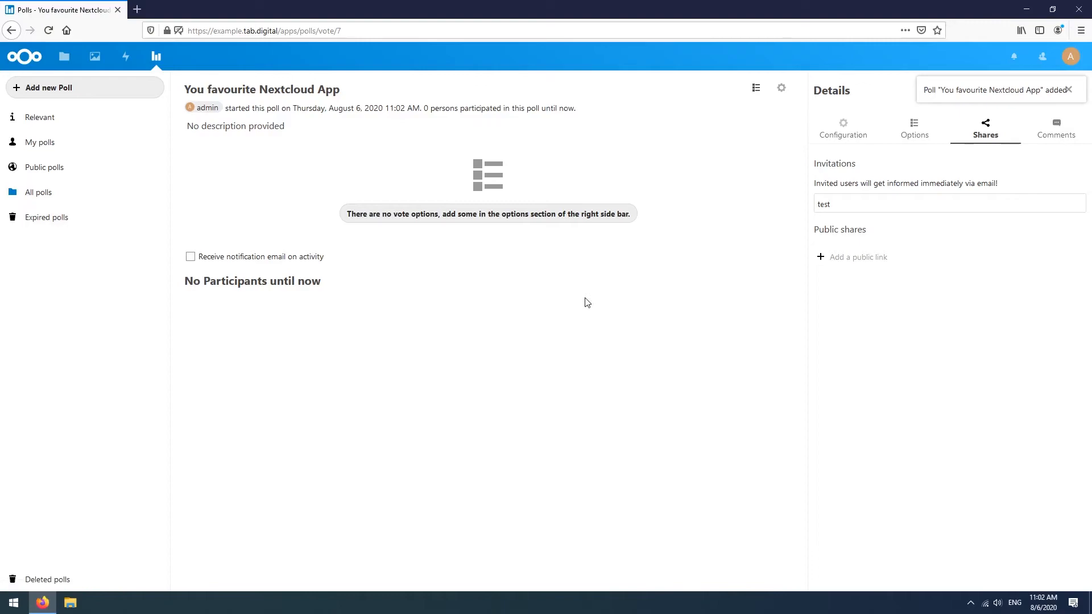
# Add the text options Deck, Talk, Polls and News to the poll "You favourite Nextcloud App"
pyautogui.click(848, 134)
pyautogui.click(893, 253)
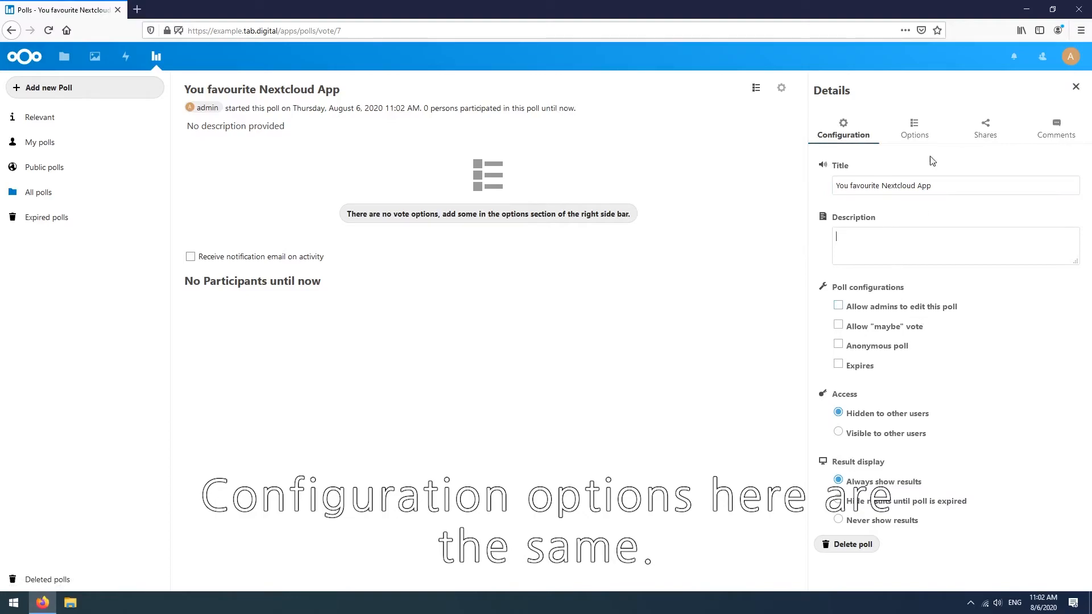
pyautogui.click(917, 132)
pyautogui.click(872, 191)
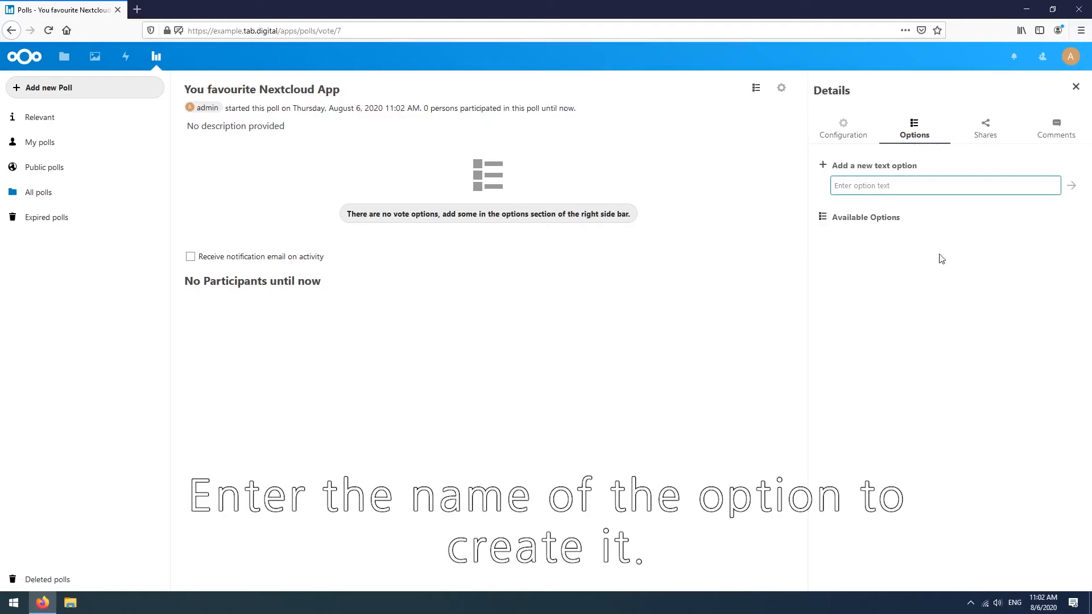
pyautogui.write('Deck')
pyautogui.press('Return')
pyautogui.write('Talk')
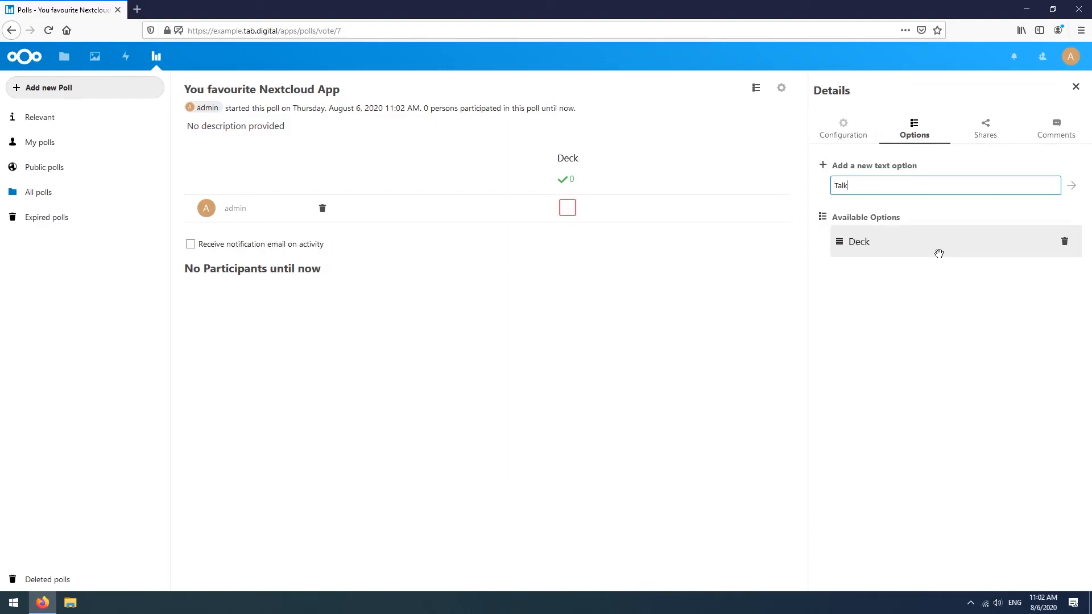
pyautogui.press('Return')
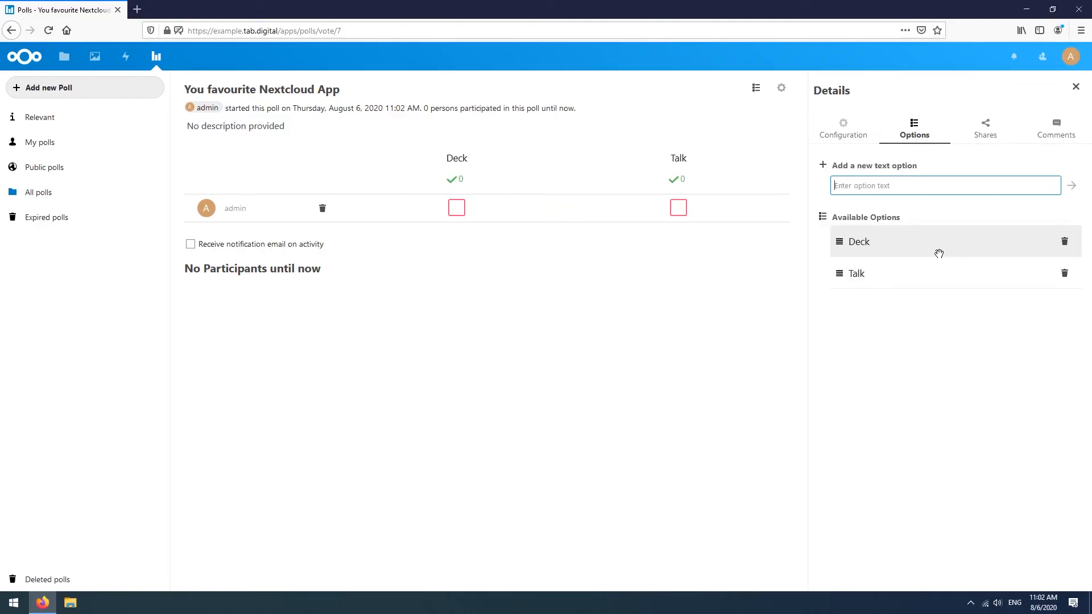
pyautogui.write('Polls')
pyautogui.press('Return')
pyautogui.write('News')
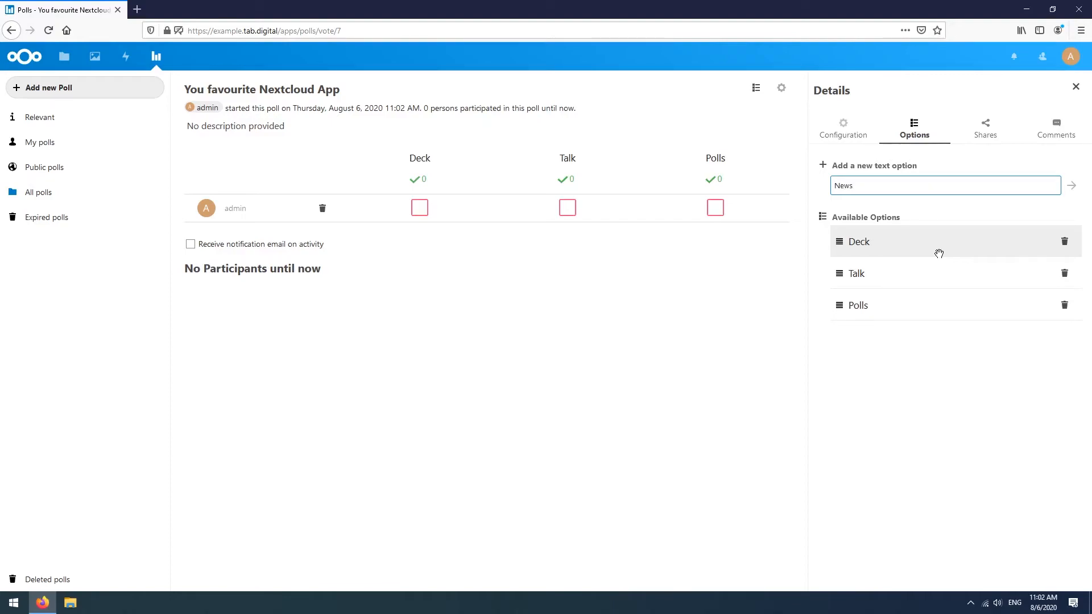
pyautogui.press('Return')
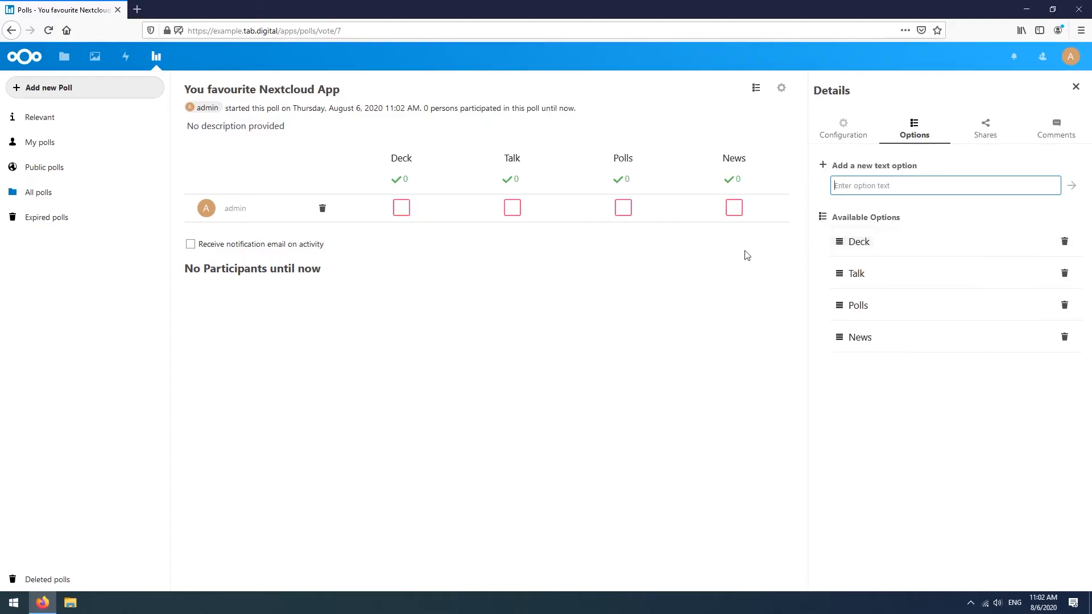
# Set the access of the text-based poll to "Visible to other users" in its configuration
pyautogui.click(585, 263)
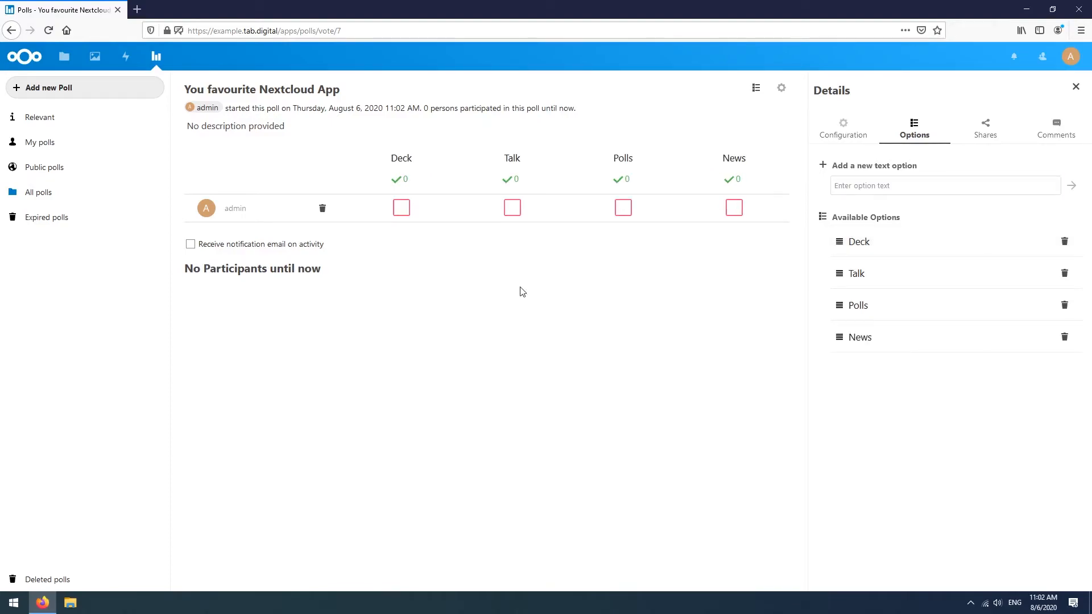
pyautogui.click(852, 141)
pyautogui.click(880, 437)
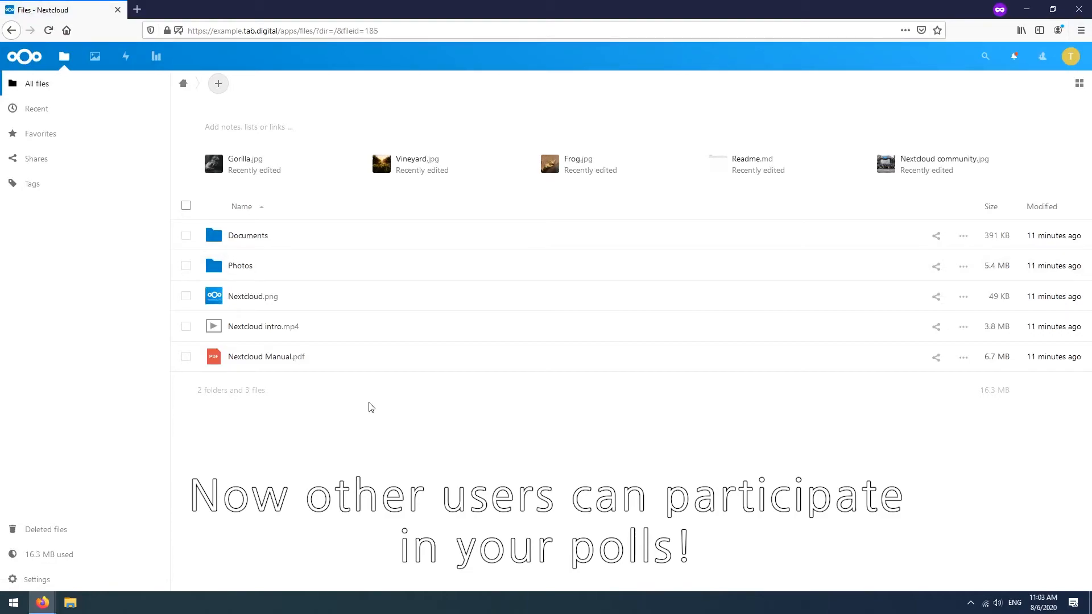
# From the testuser account's list of all polls, open "You favourite Nextcloud App" and vote for the Polls option
pyautogui.click(161, 52)
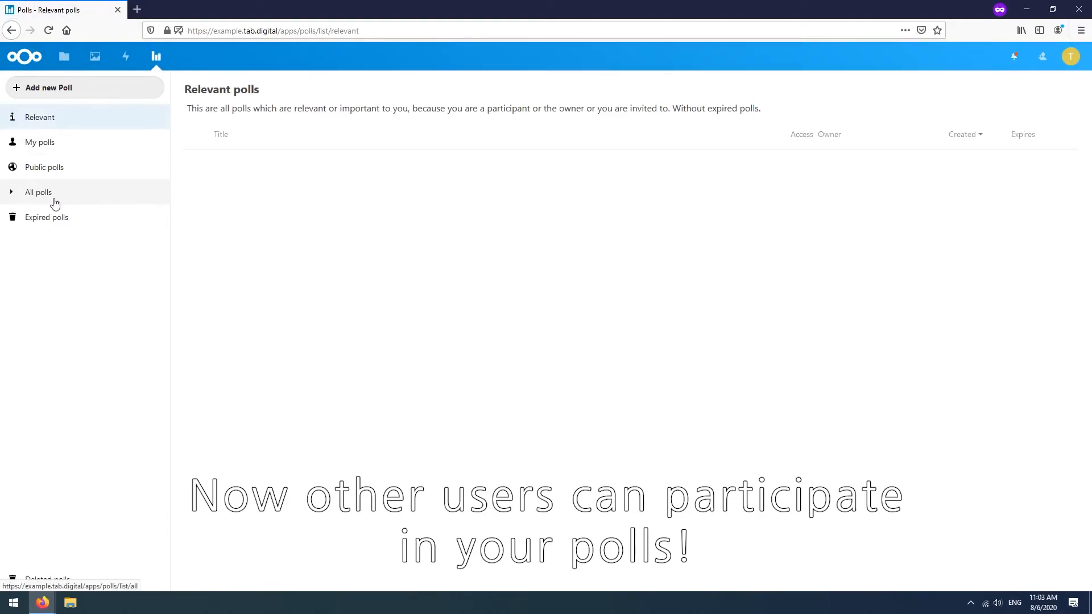
pyautogui.click(57, 144)
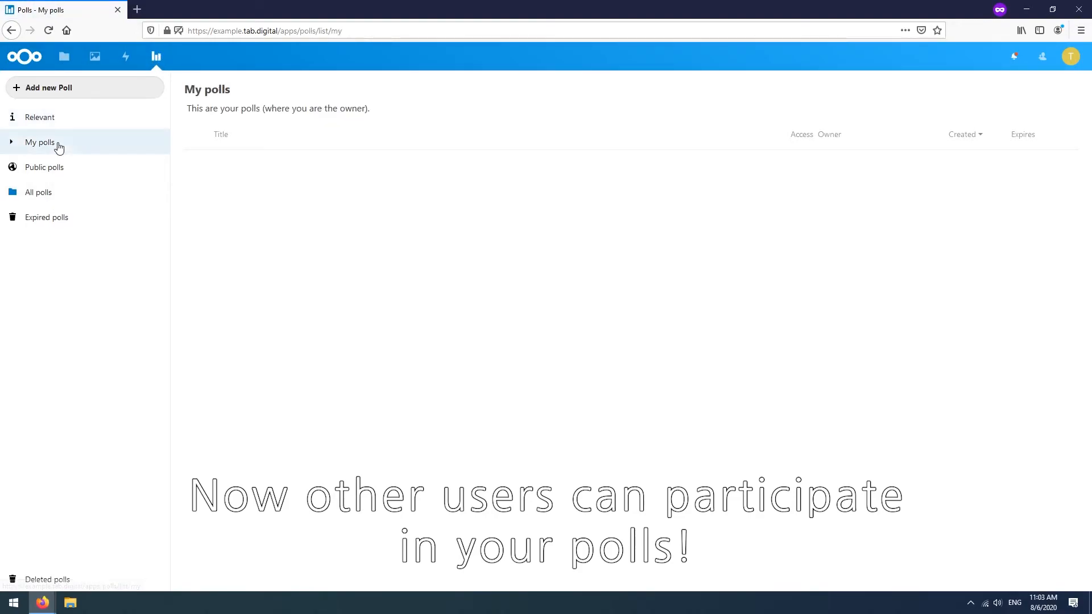
pyautogui.click(66, 193)
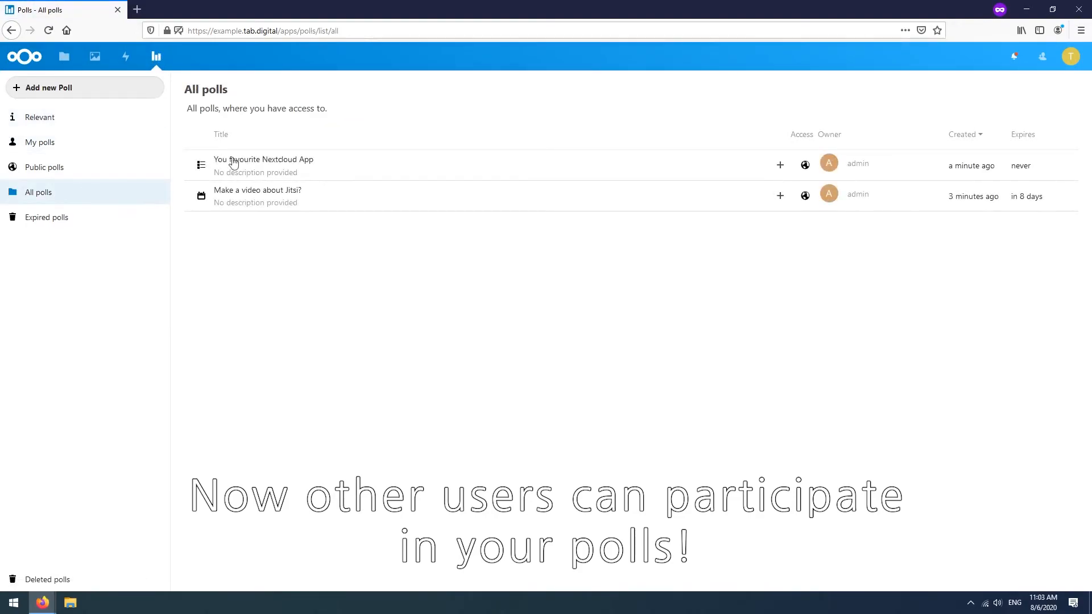
pyautogui.click(294, 165)
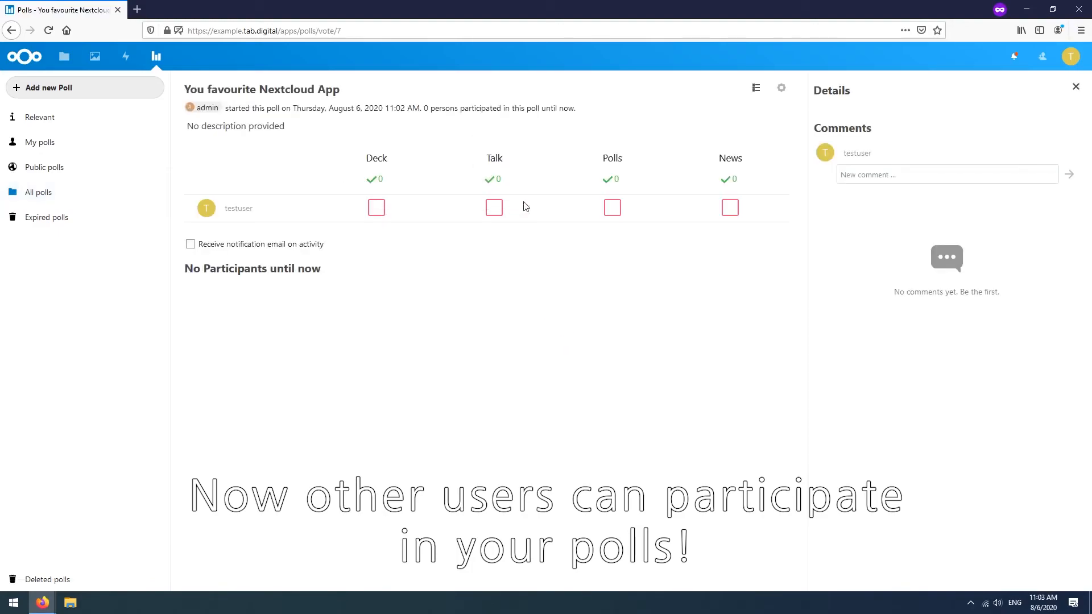
pyautogui.click(617, 212)
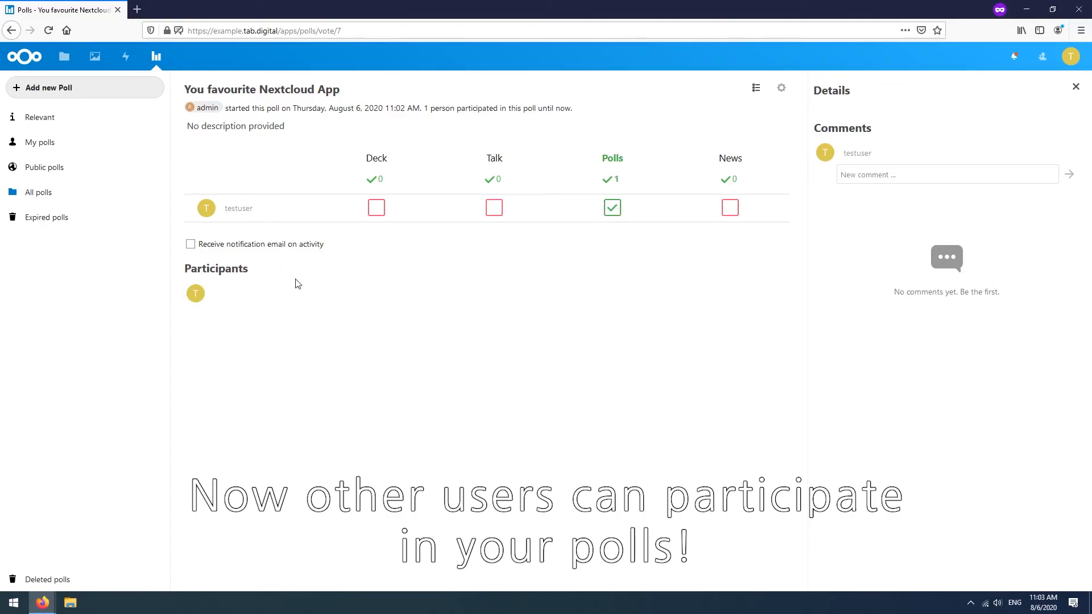
# Open the poll "Make a video about Jitsi?" and cycle the vote for August 14, 1:00 AM, leaving it on "maybe"
pyautogui.click(66, 194)
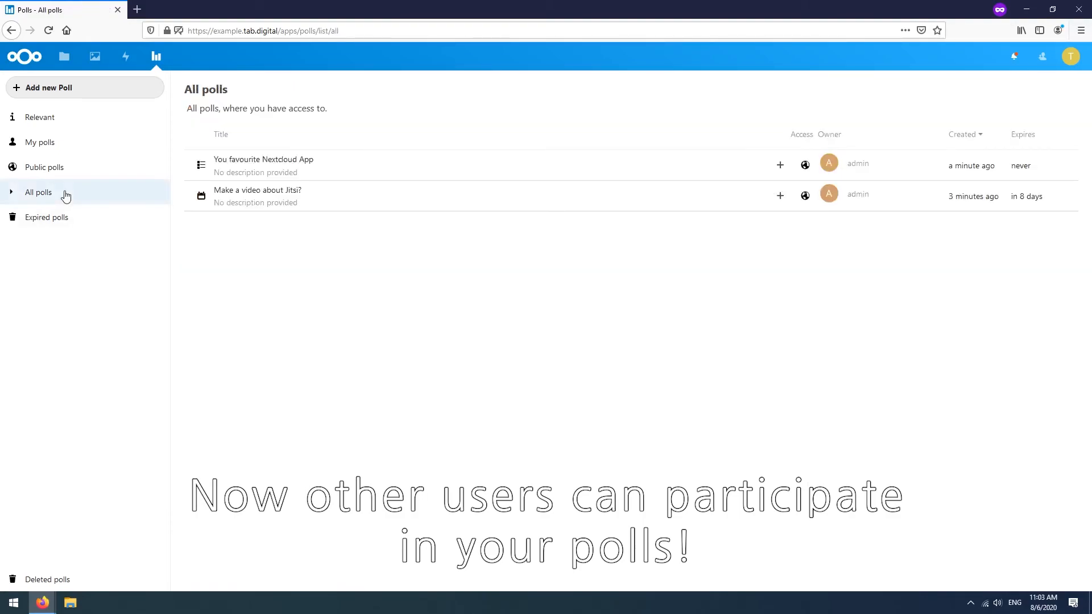
pyautogui.click(299, 202)
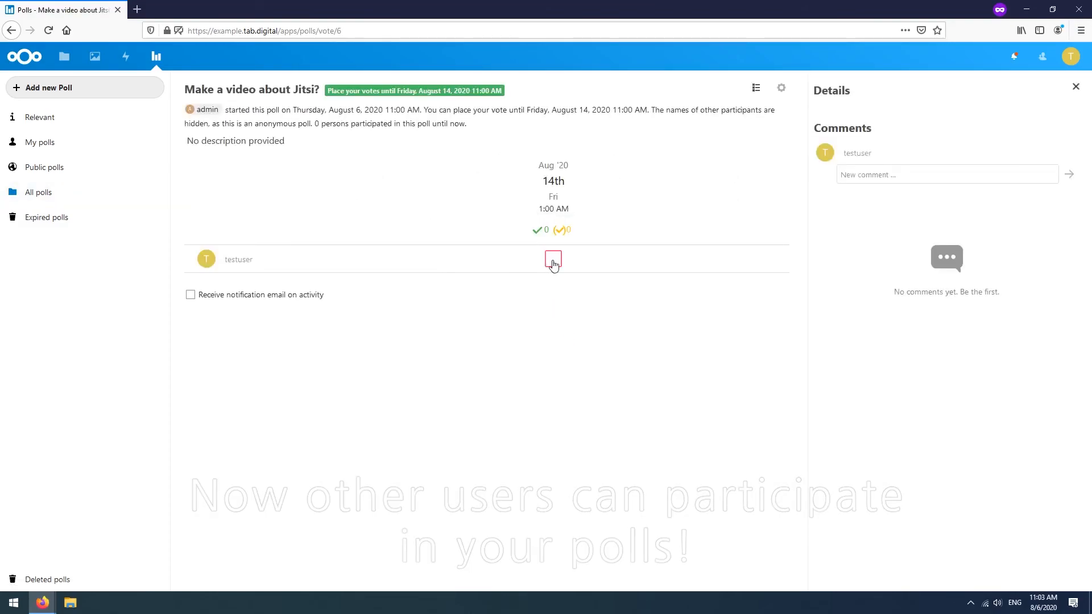
pyautogui.click(553, 260)
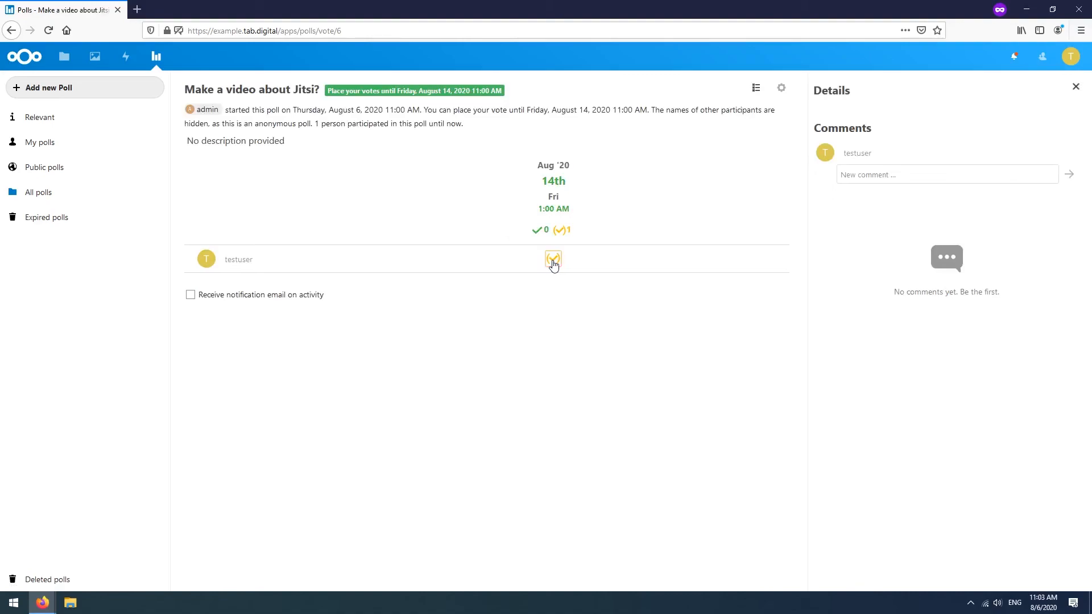
pyautogui.click(554, 261)
pyautogui.click(553, 261)
pyautogui.click(554, 261)
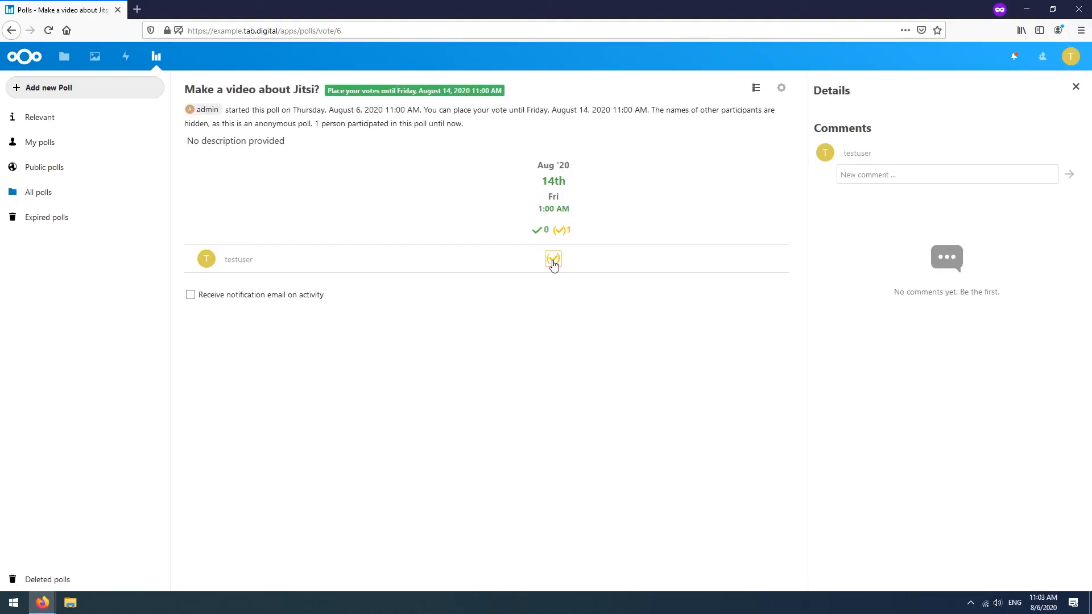